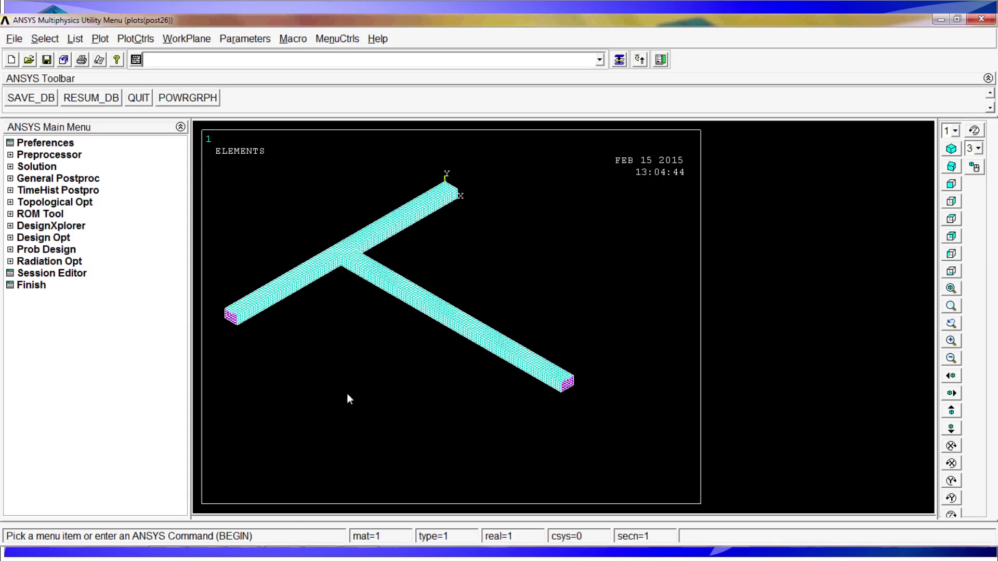
Step: Open the New Analysis type settings under Solution and cancel, keeping the current analysis type
{"action": "left_click", "coordinate": [975, 167]}
{"action": "left_click_drag", "start_coordinate": [463, 299], "coordinate": [486, 330]}
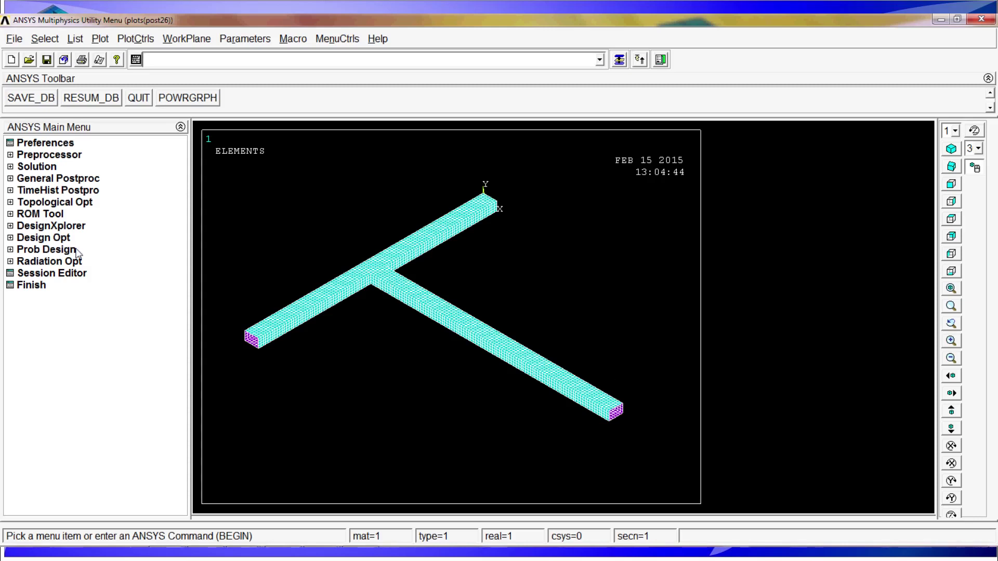
{"action": "left_click", "coordinate": [38, 166]}
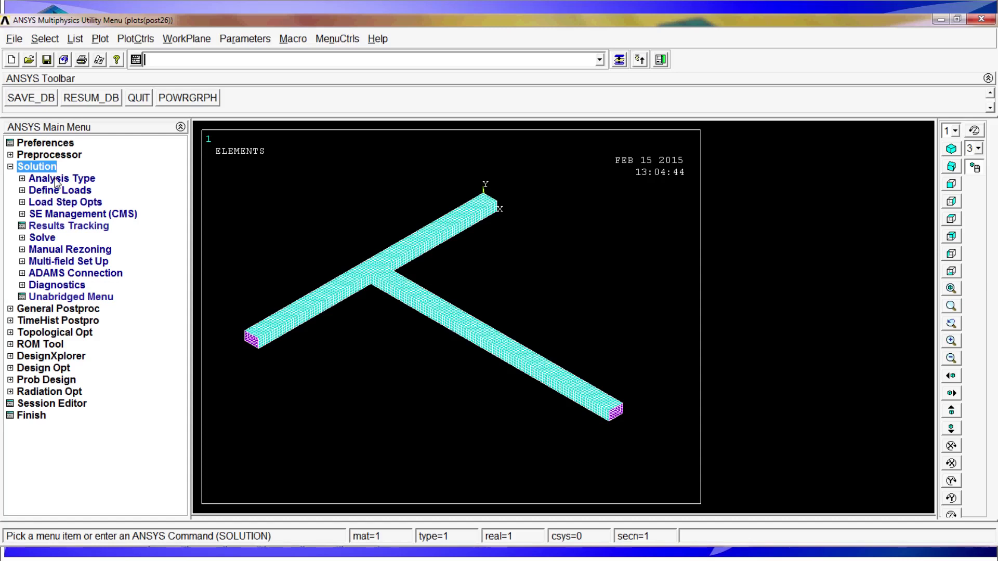
{"action": "left_click", "coordinate": [59, 180]}
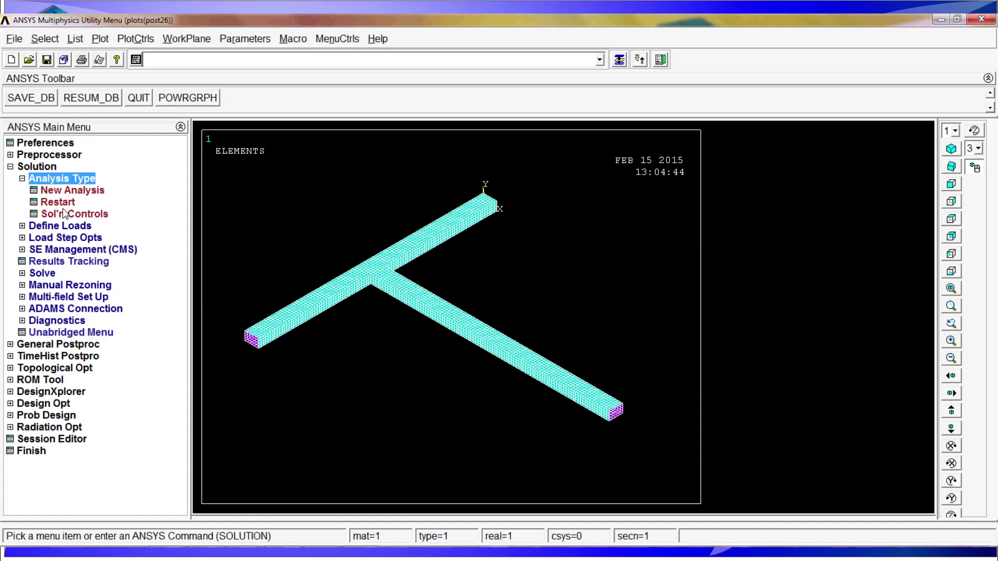
{"action": "left_click", "coordinate": [73, 191]}
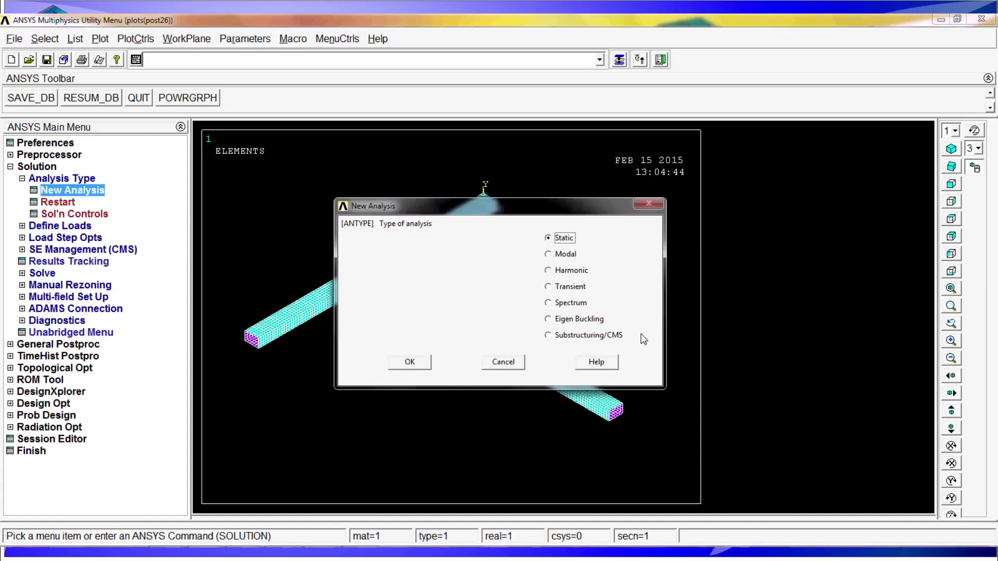
{"action": "left_click", "coordinate": [507, 366]}
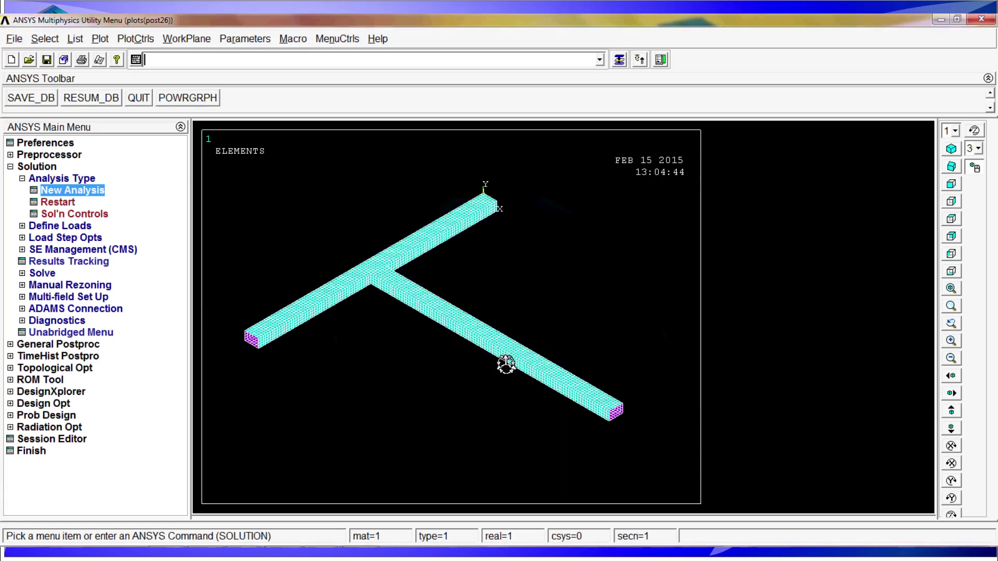
Step: In Solution Controls, set end time 1 with 10 substeps and maximum and minimum substeps of 10
{"action": "left_click", "coordinate": [86, 216]}
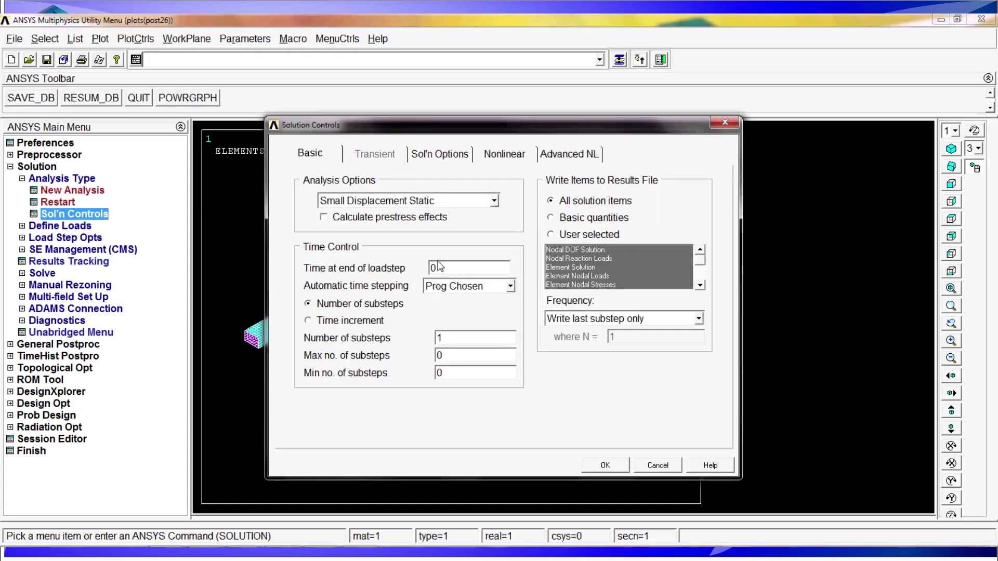
{"action": "double_click", "coordinate": [440, 266]}
{"action": "type", "text": "1"}
{"action": "left_click_drag", "start_coordinate": [453, 345], "coordinate": [339, 326]}
{"action": "type", "text": "10"}
{"action": "double_click", "coordinate": [468, 357]}
{"action": "type", "text": "10"}
{"action": "key", "text": "Tab"}
{"action": "type", "text": "10"}
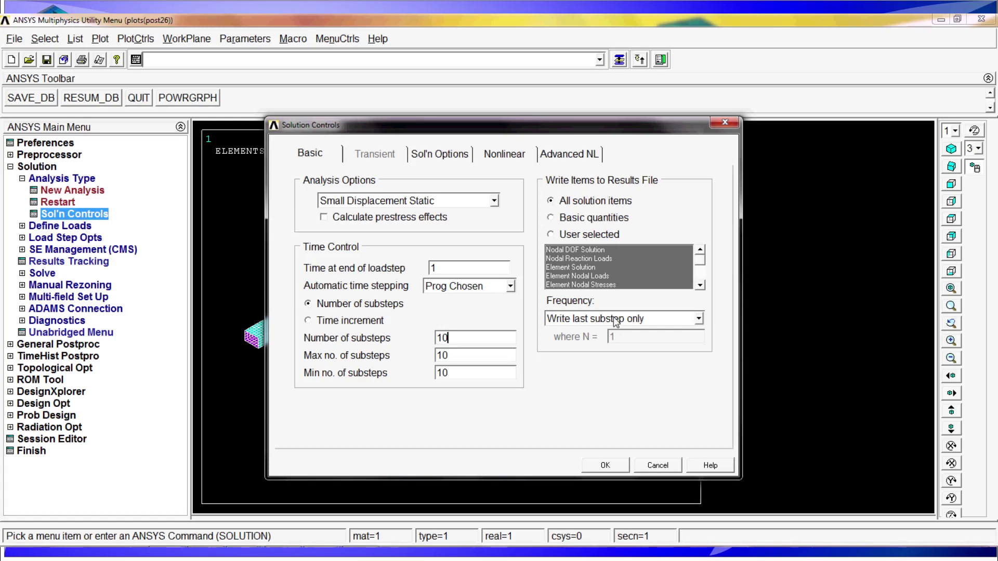
Step: Set the results-file frequency to 'Write every substep' and accept the Solution Controls
{"action": "left_click", "coordinate": [678, 322]}
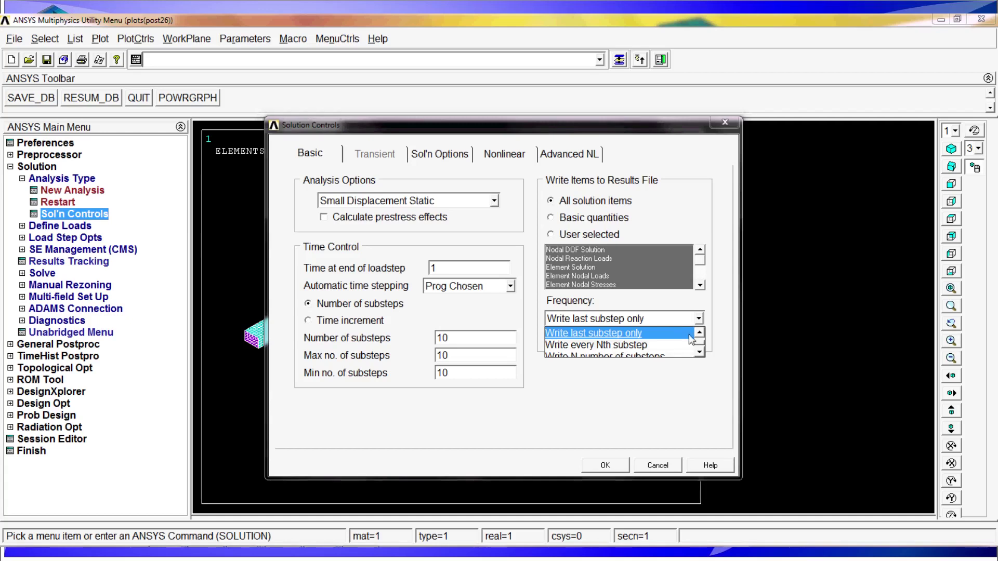
{"action": "left_click", "coordinate": [698, 333]}
{"action": "left_click", "coordinate": [698, 334]}
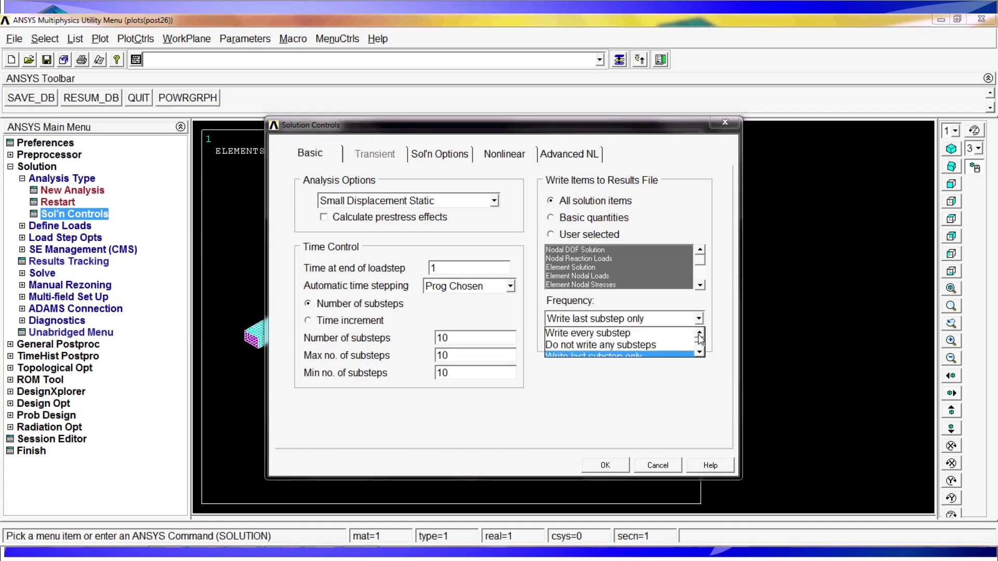
{"action": "left_click", "coordinate": [700, 353]}
{"action": "left_click", "coordinate": [699, 353]}
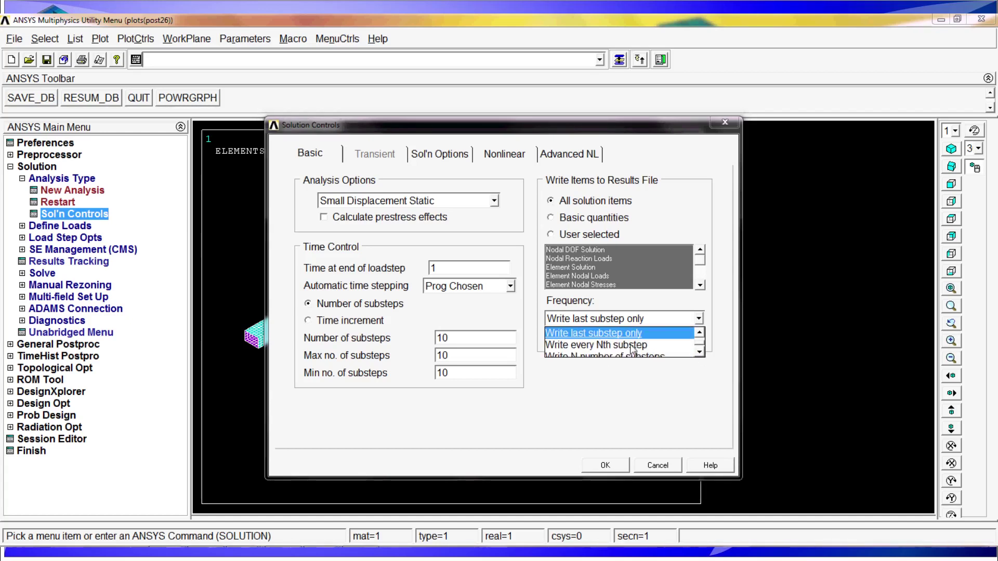
{"action": "left_click", "coordinate": [699, 353]}
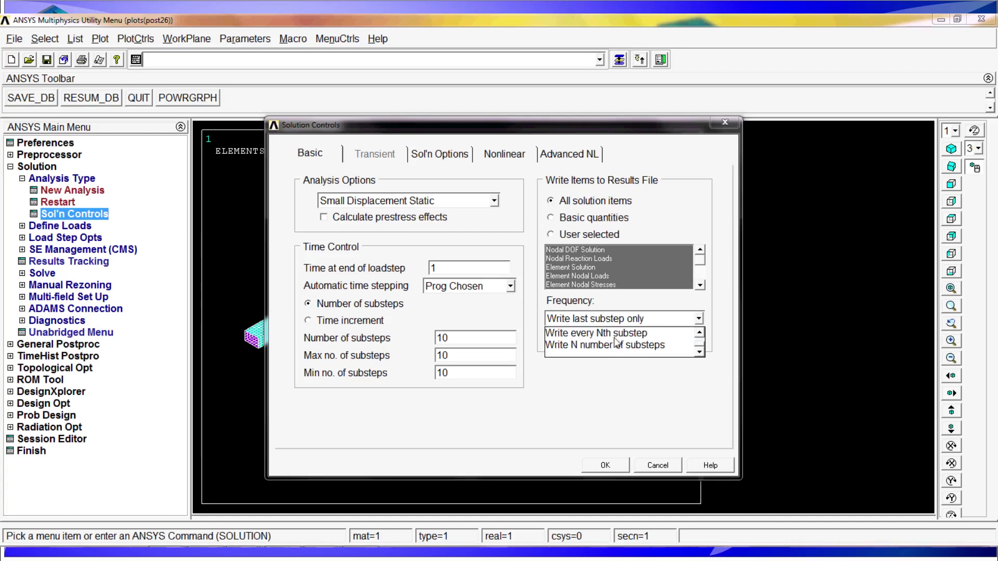
{"action": "left_click", "coordinate": [700, 334]}
{"action": "left_click", "coordinate": [701, 333]}
{"action": "left_click", "coordinate": [701, 333]}
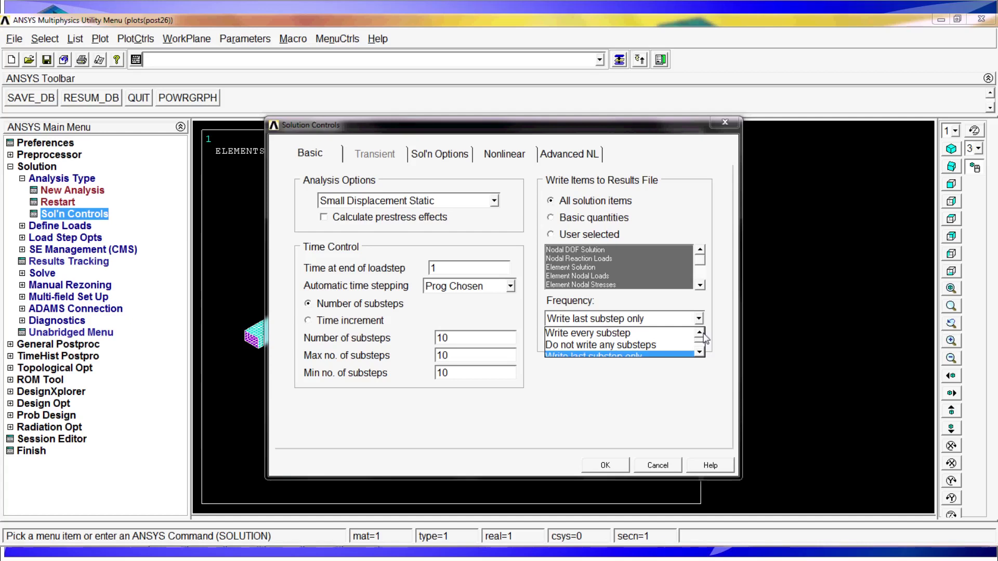
{"action": "left_click", "coordinate": [587, 335]}
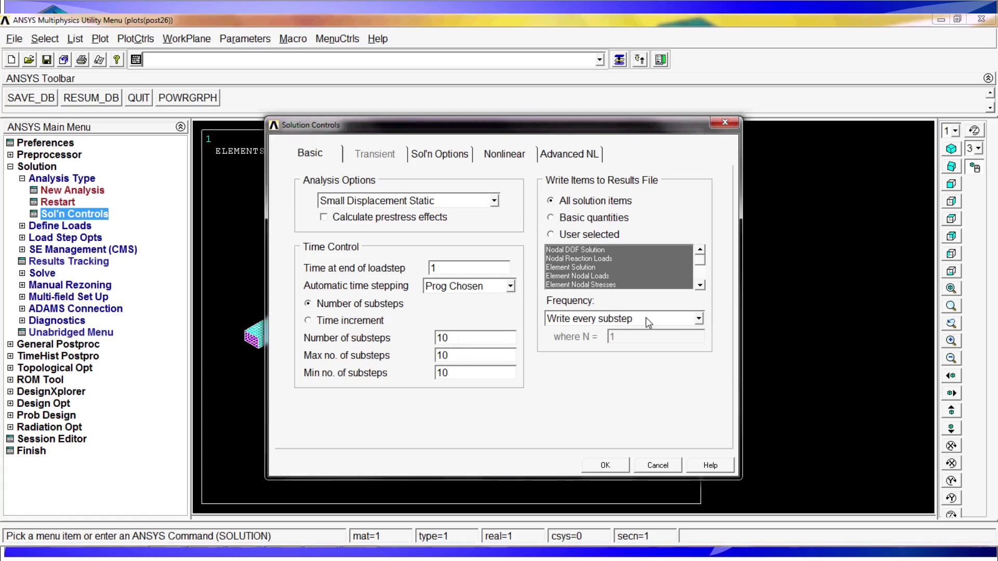
{"action": "left_click", "coordinate": [603, 466]}
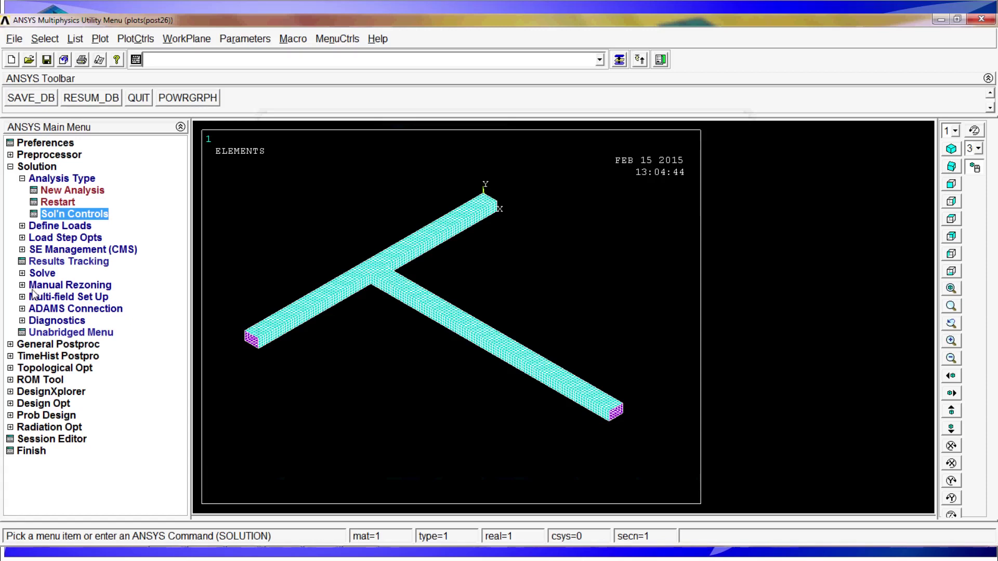
Step: Solve the current load step
{"action": "left_click", "coordinate": [37, 274]}
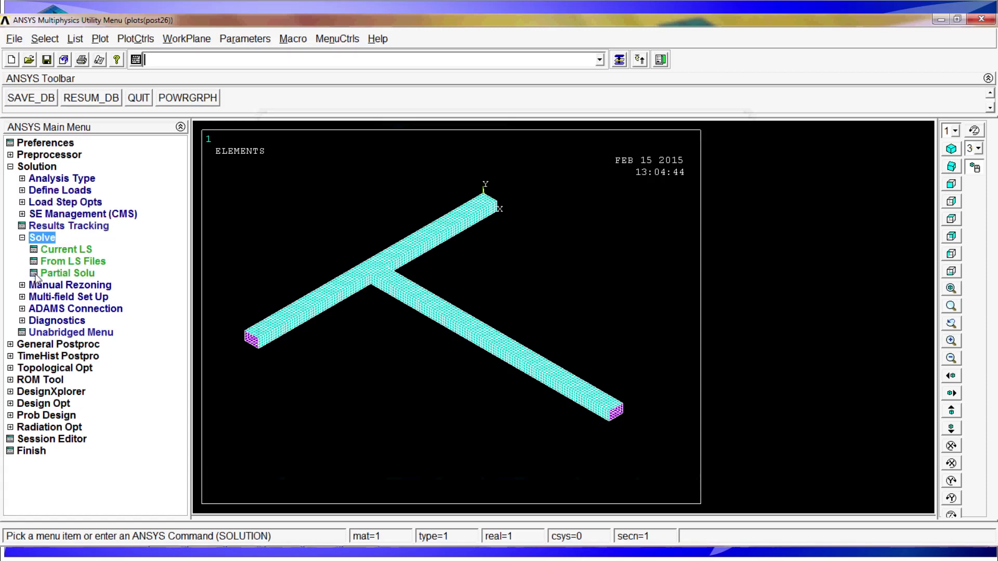
{"action": "left_click", "coordinate": [63, 251]}
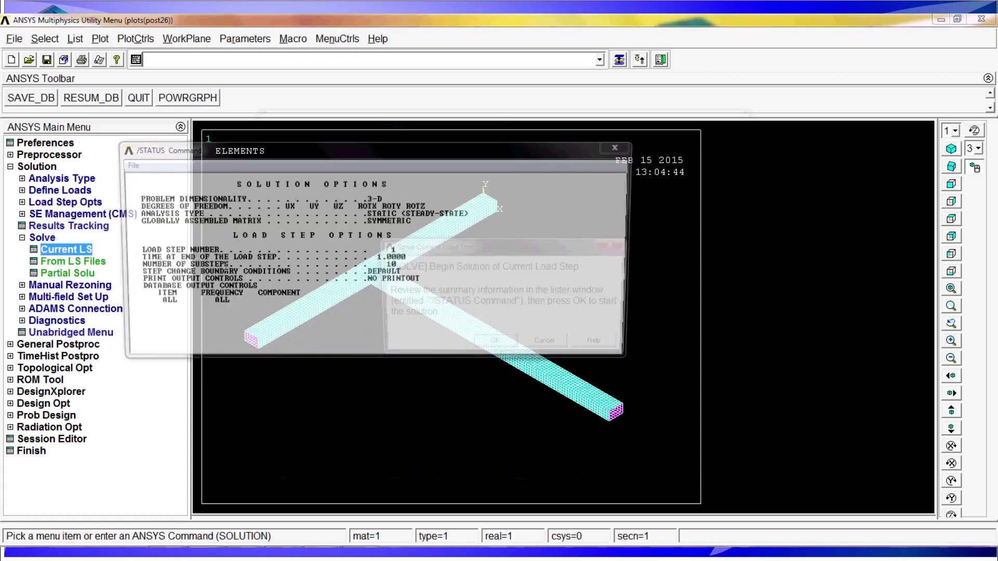
{"action": "left_click", "coordinate": [473, 346]}
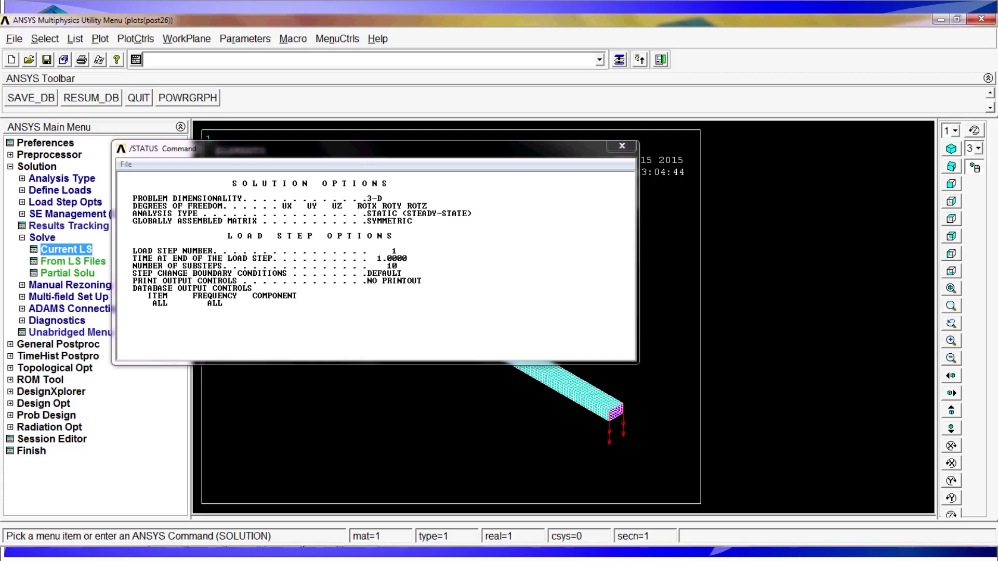
Step: Close the 'Solution is done!' message and the /STATUS listing window
{"action": "mouse_move", "coordinate": [322, 554]}
{"action": "left_click", "coordinate": [258, 430]}
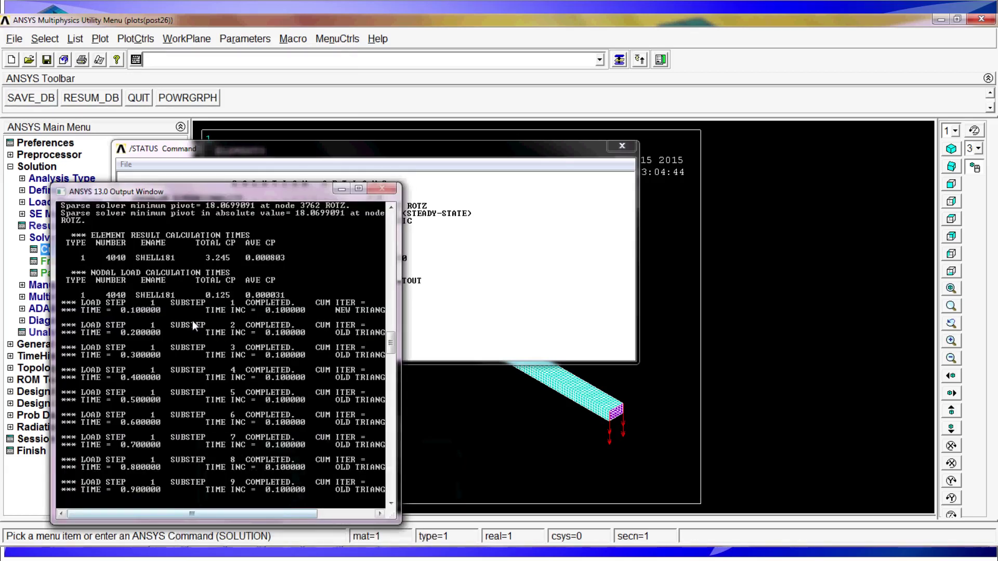
{"action": "mouse_move", "coordinate": [322, 554]}
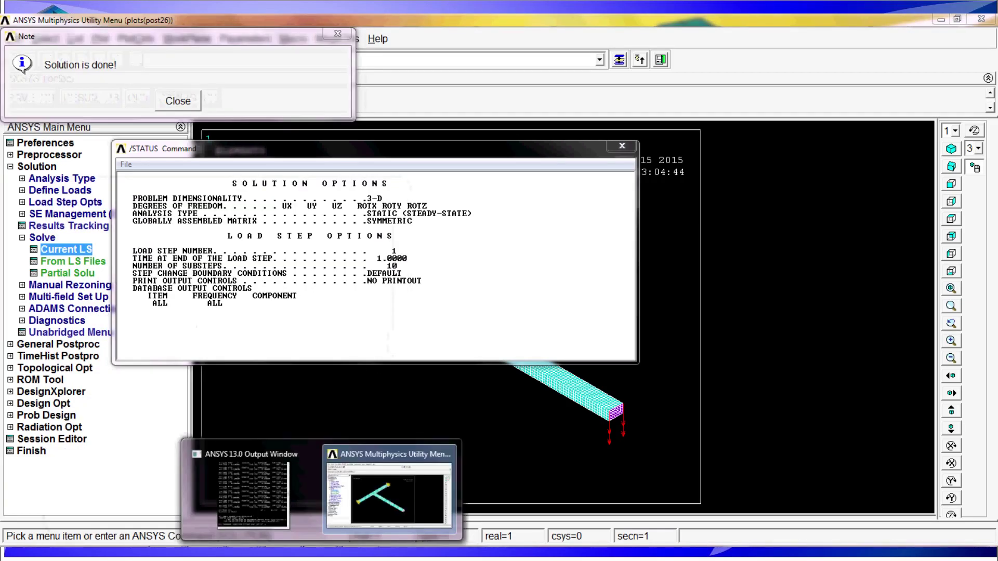
{"action": "left_click", "coordinate": [273, 499]}
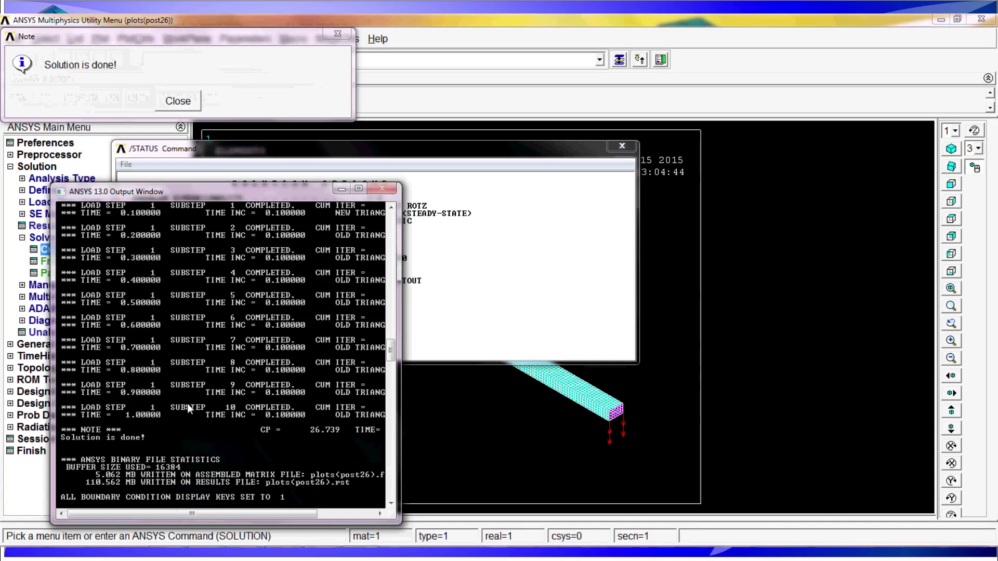
{"action": "scroll", "coordinate": [187, 404], "scroll_direction": "up", "scroll_amount": 2}
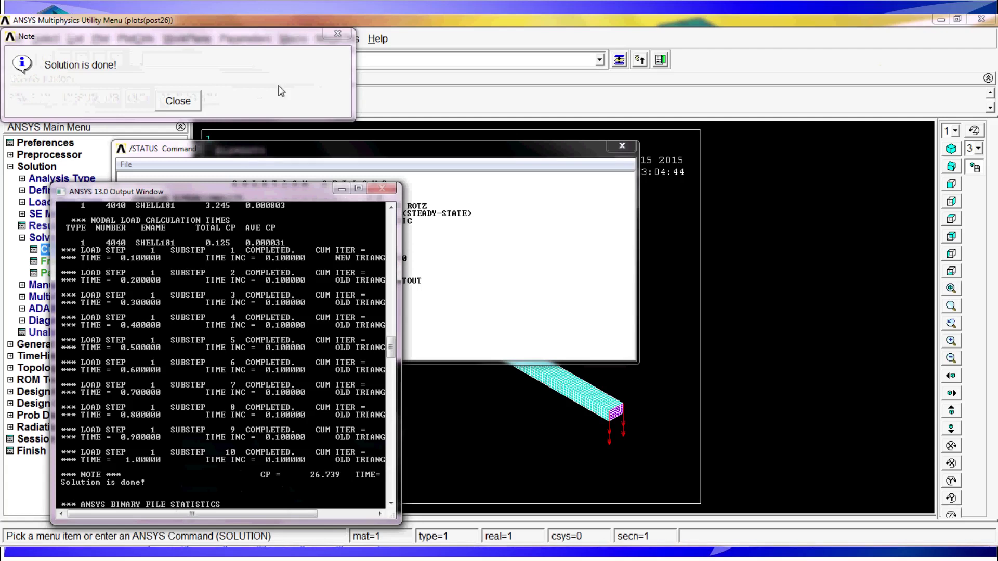
{"action": "left_click", "coordinate": [243, 46]}
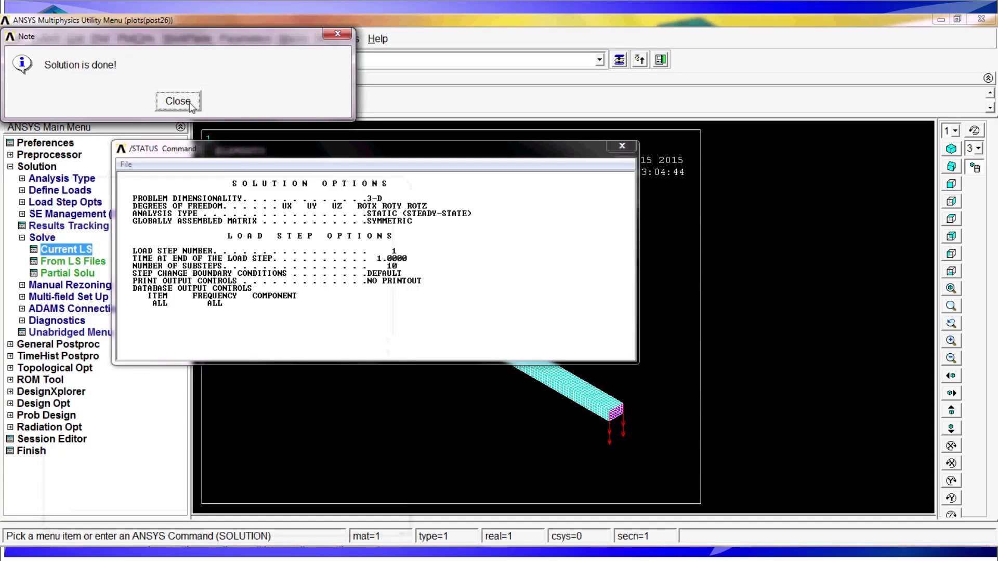
{"action": "left_click", "coordinate": [178, 100]}
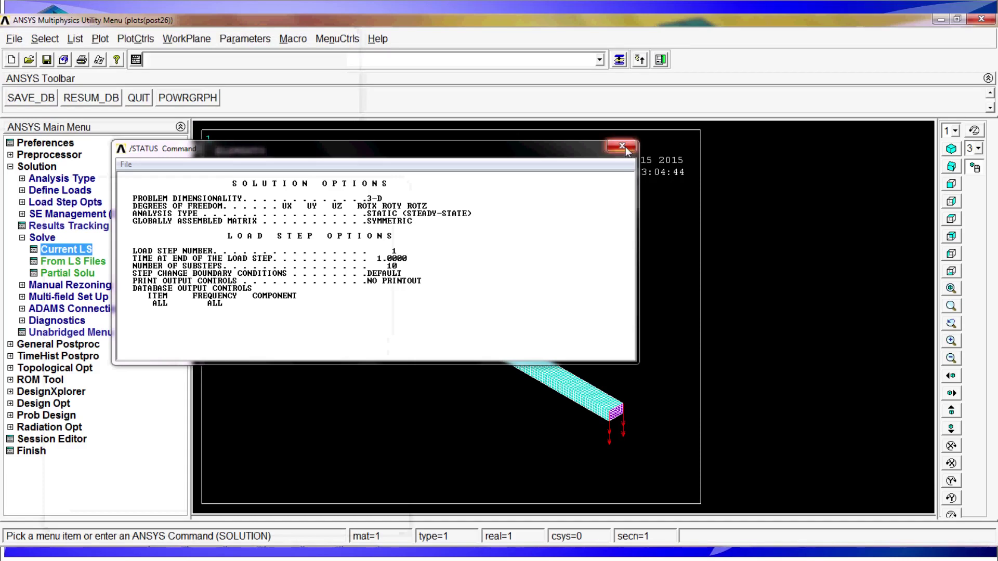
{"action": "left_click", "coordinate": [626, 149]}
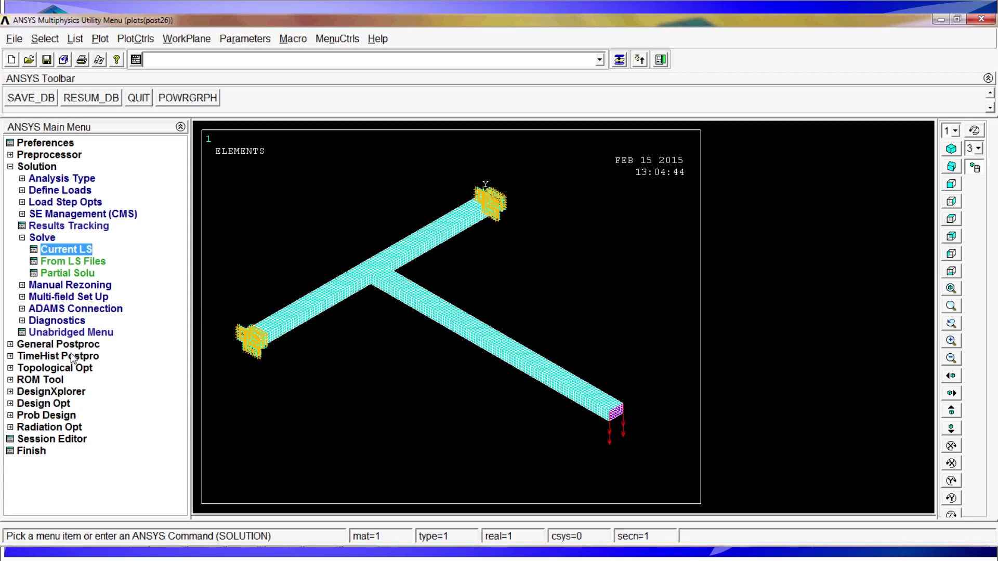
Step: Open the Time History Variables window, which lists only TIME, and resize and reposition it
{"action": "left_click", "coordinate": [73, 356]}
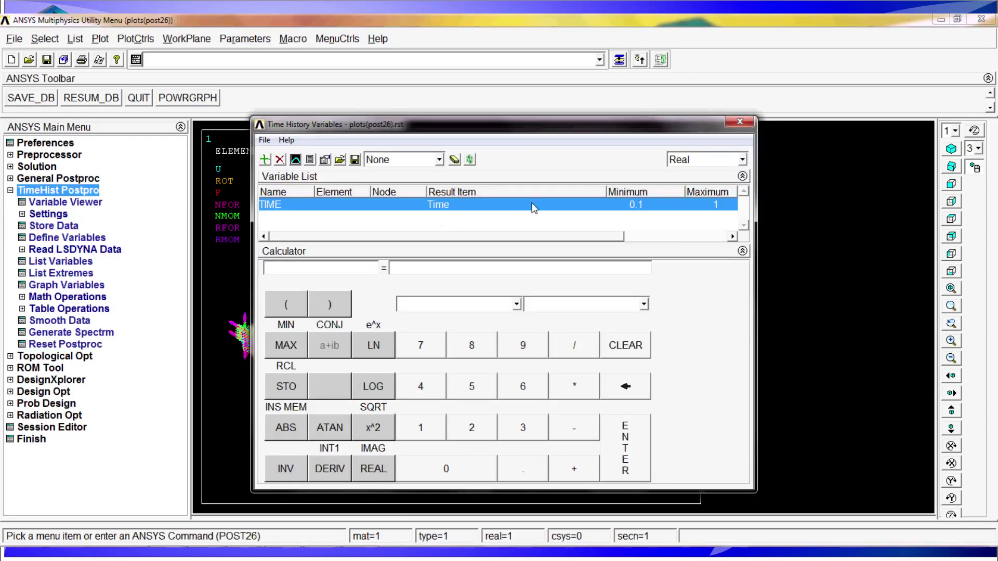
{"action": "left_click_drag", "start_coordinate": [538, 118], "coordinate": [550, 66]}
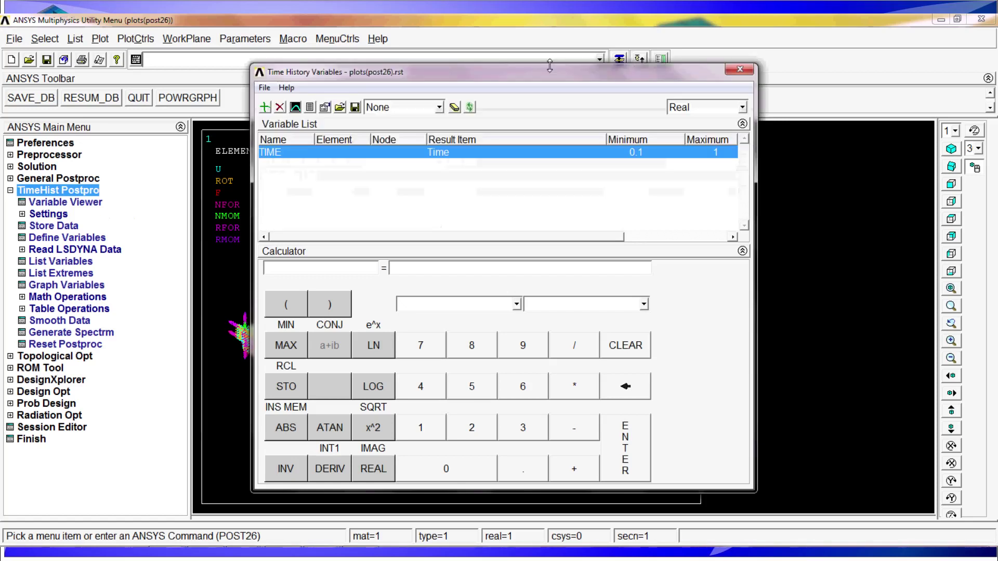
{"action": "left_click_drag", "start_coordinate": [446, 82], "coordinate": [806, 108]}
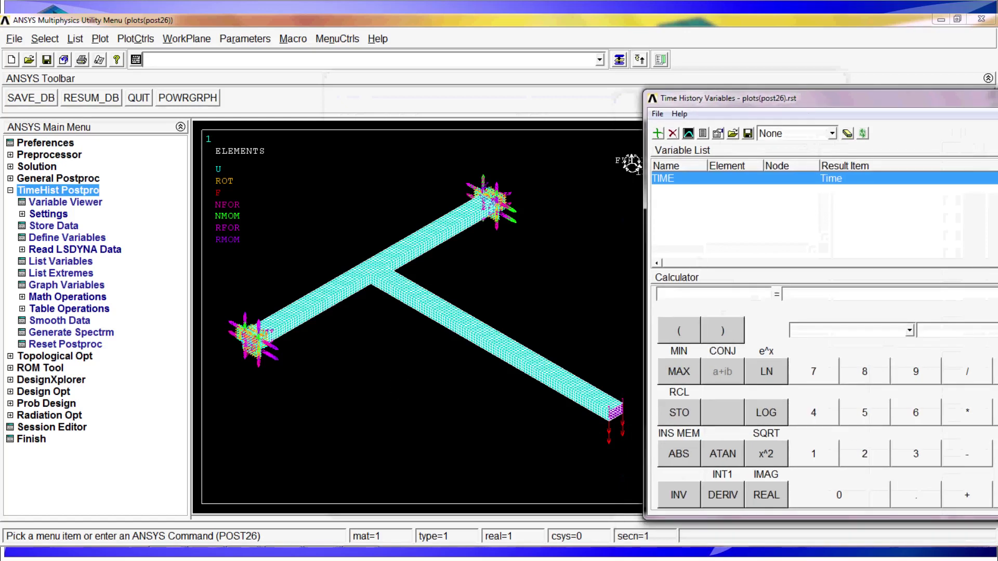
Step: Define the Y-displacement variable UY_node1 at node 3481
{"action": "left_click", "coordinate": [657, 134]}
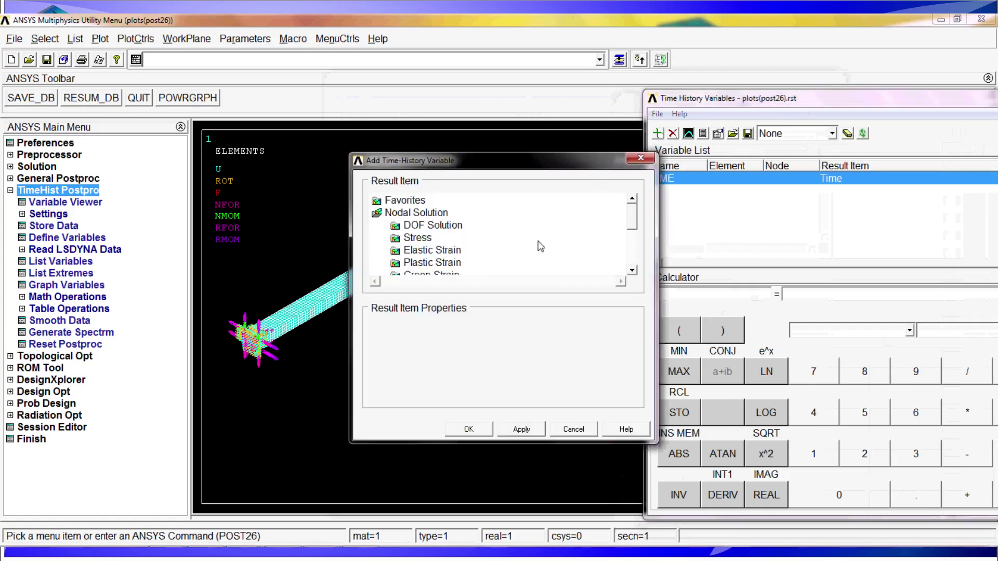
{"action": "double_click", "coordinate": [433, 227]}
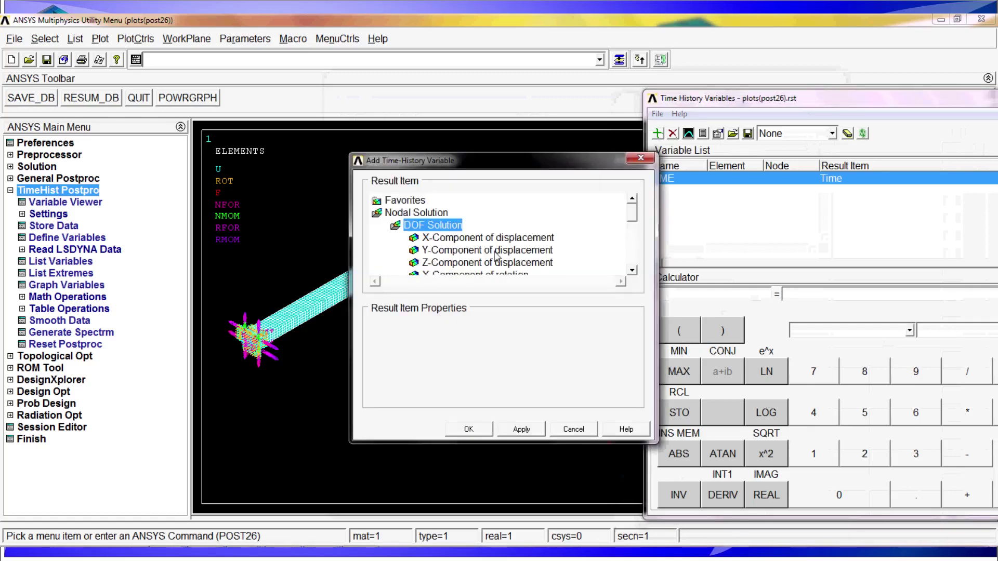
{"action": "left_click", "coordinate": [462, 253]}
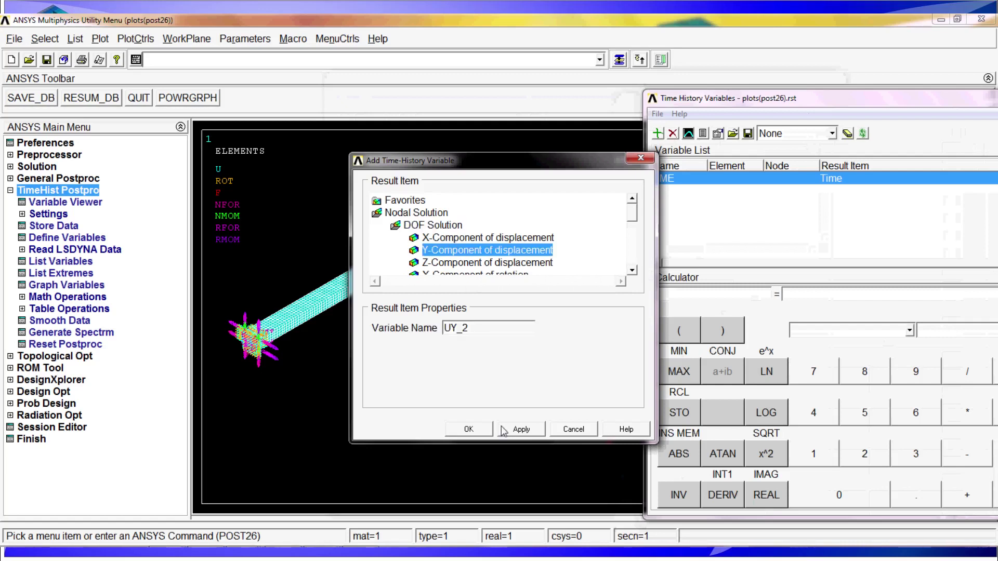
{"action": "left_click", "coordinate": [469, 329]}
{"action": "key", "text": "BackSpace"}
{"action": "key", "text": "BackSpace"}
{"action": "key", "text": "BackSpace"}
{"action": "key", "text": "BackSpace"}
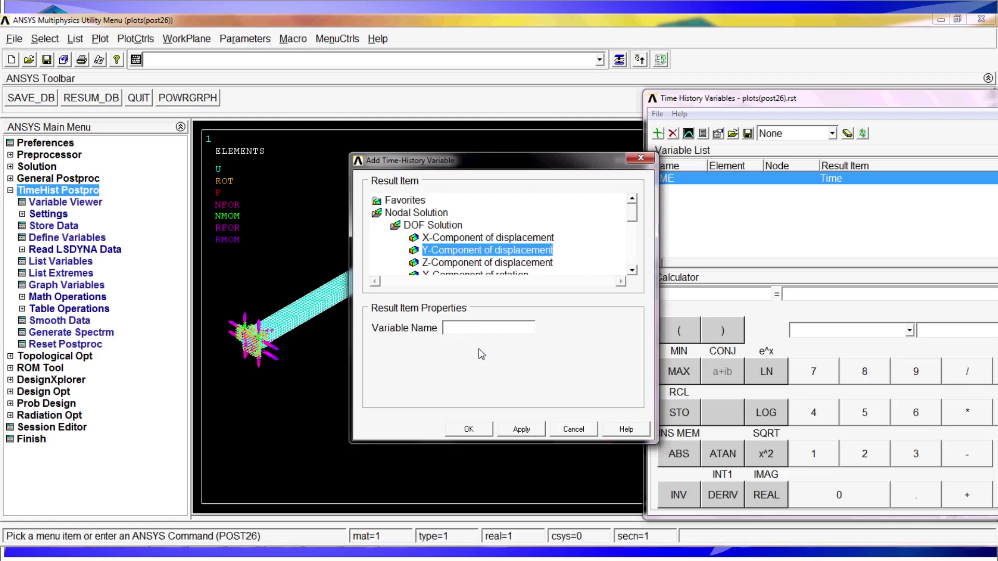
{"action": "type", "text": "UY"}
{"action": "key", "text": "BackSpace"}
{"action": "key", "text": "BackSpace"}
{"action": "type", "text": "UY_"}
{"action": "key", "text": "BackSpace"}
{"action": "key", "text": "BackSpace"}
{"action": "key", "text": "BackSpace"}
{"action": "type", "text": "UY_node1"}
{"action": "left_click", "coordinate": [521, 429]}
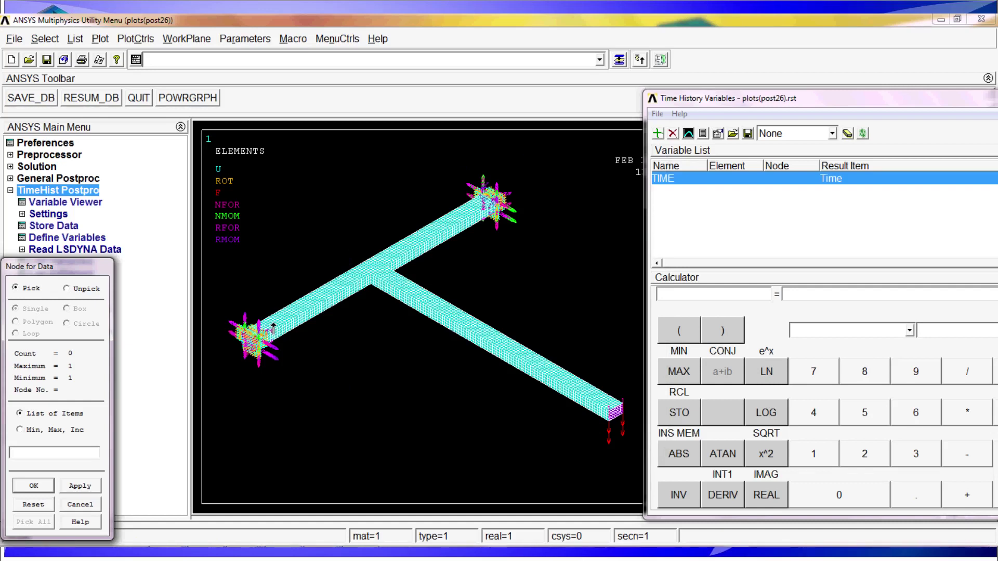
{"action": "left_click", "coordinate": [90, 492]}
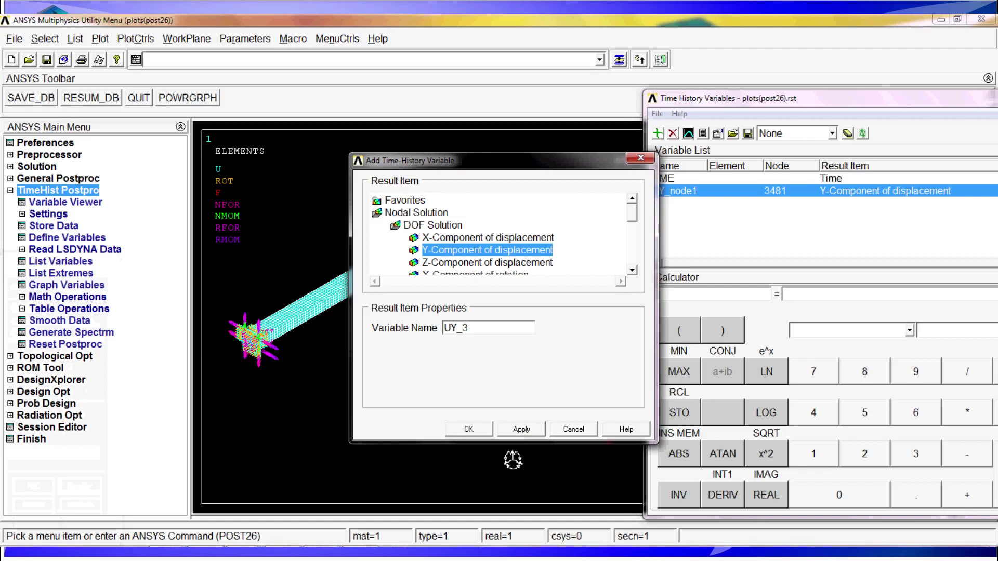
Step: Add Y-displacement variables UY_3, UY_4 and UY_5 at nodes 108, 1325 and 1087
{"action": "left_click", "coordinate": [526, 433]}
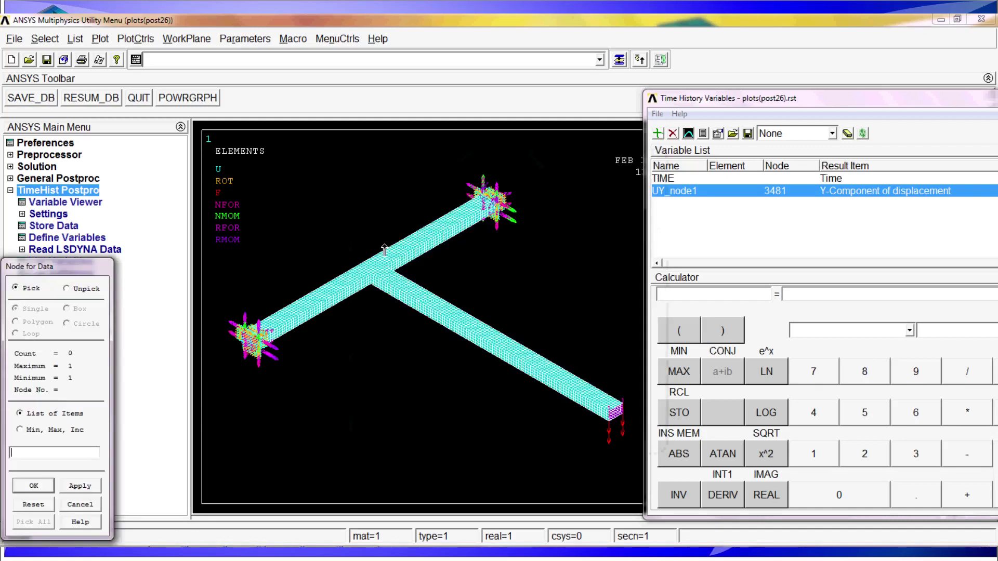
{"action": "left_click", "coordinate": [374, 270]}
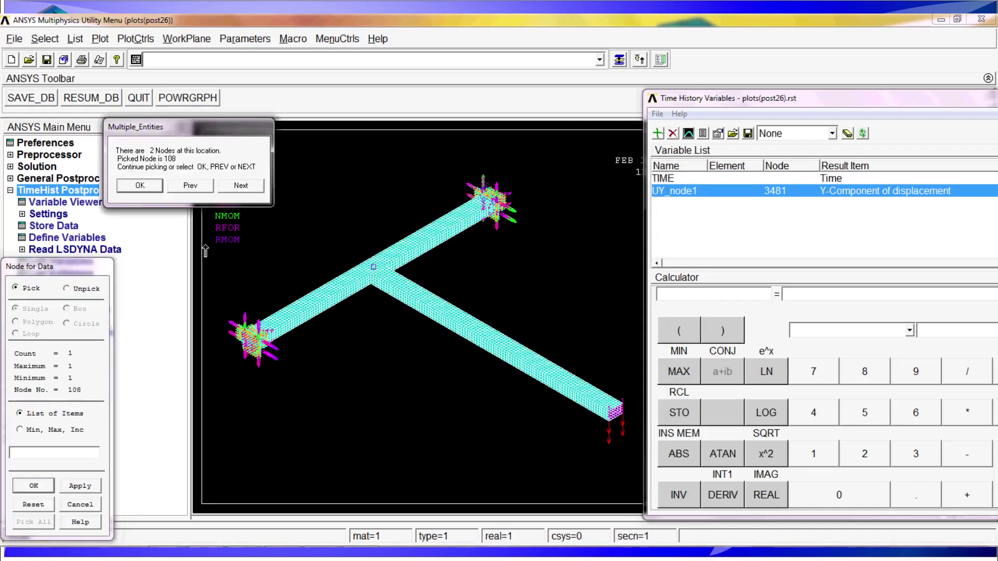
{"action": "left_click", "coordinate": [145, 186]}
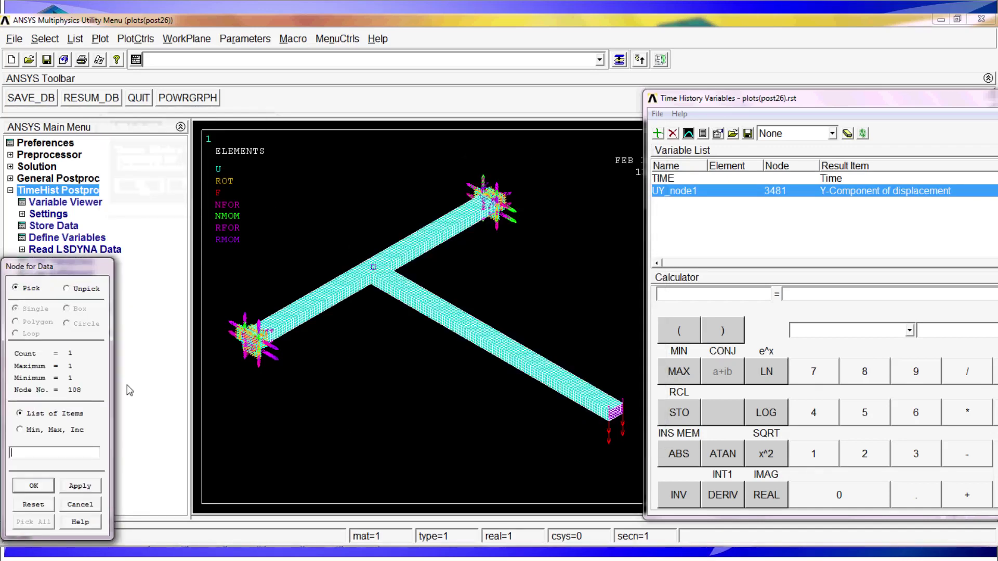
{"action": "left_click", "coordinate": [99, 483]}
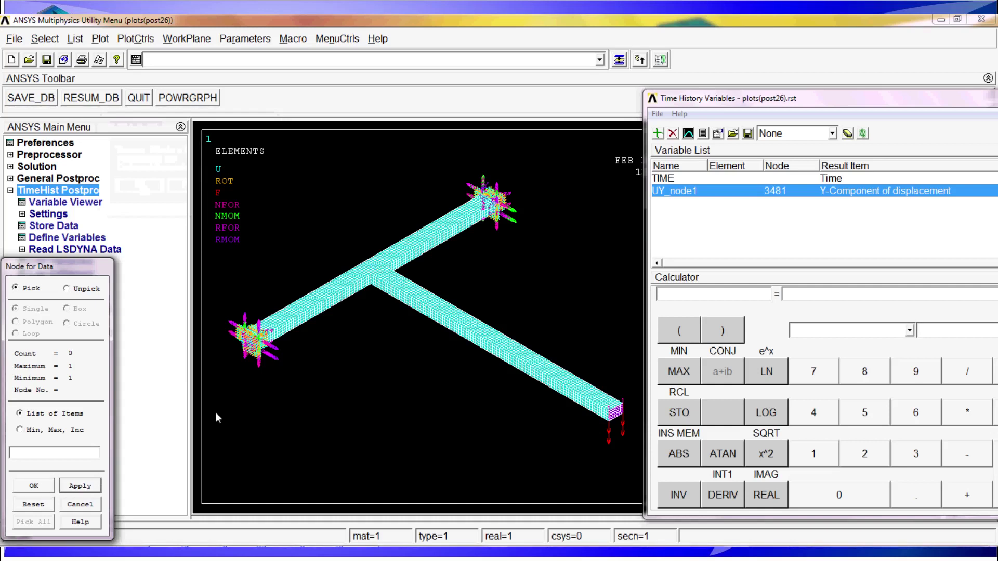
{"action": "left_click", "coordinate": [519, 429]}
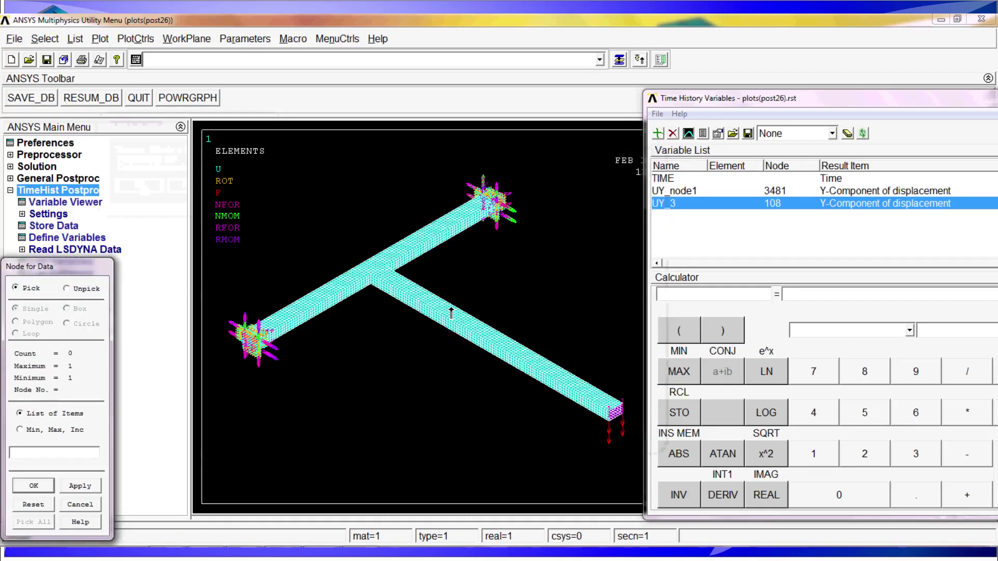
{"action": "left_click", "coordinate": [465, 318]}
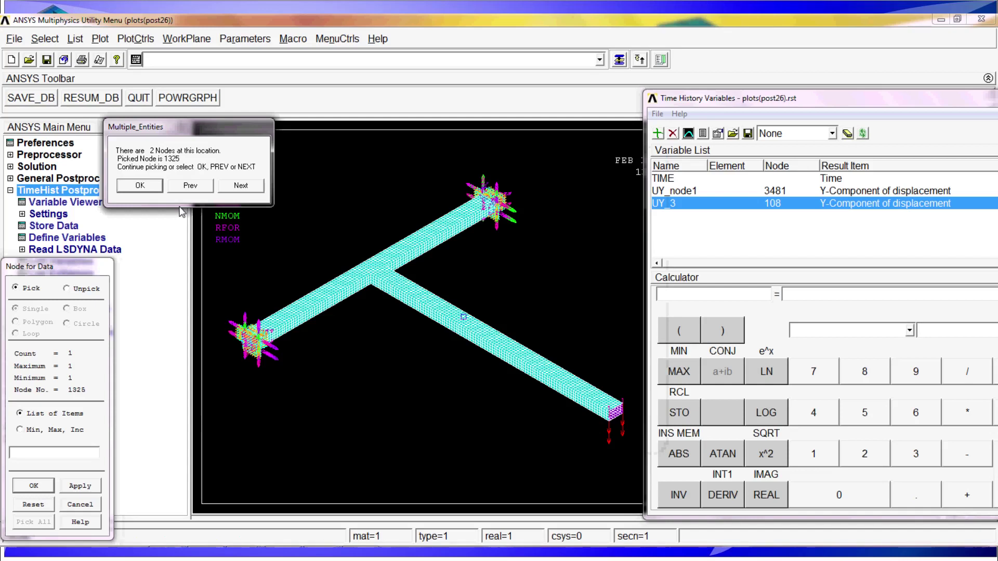
{"action": "left_click", "coordinate": [151, 189]}
{"action": "left_click", "coordinate": [33, 486]}
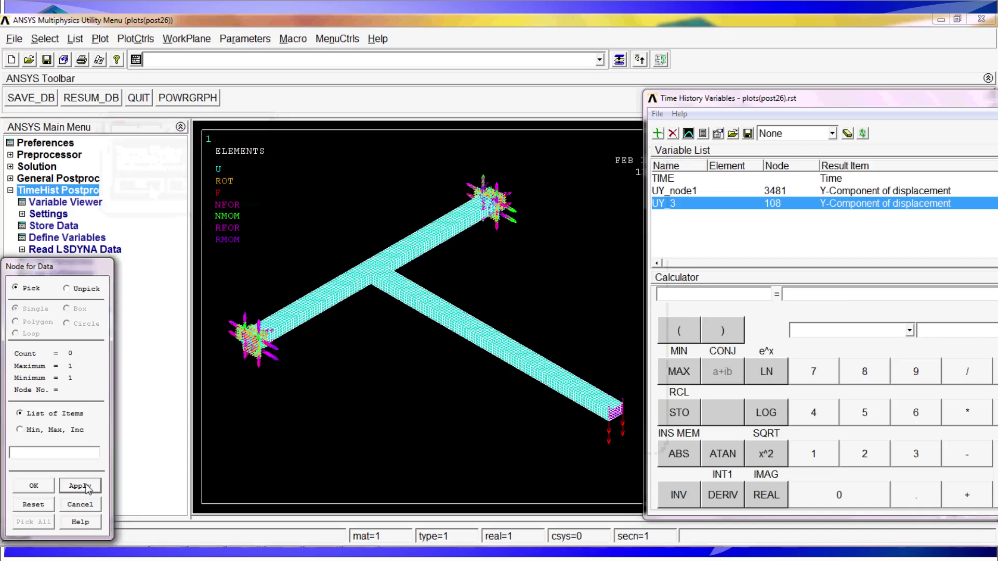
{"action": "left_click", "coordinate": [521, 429]}
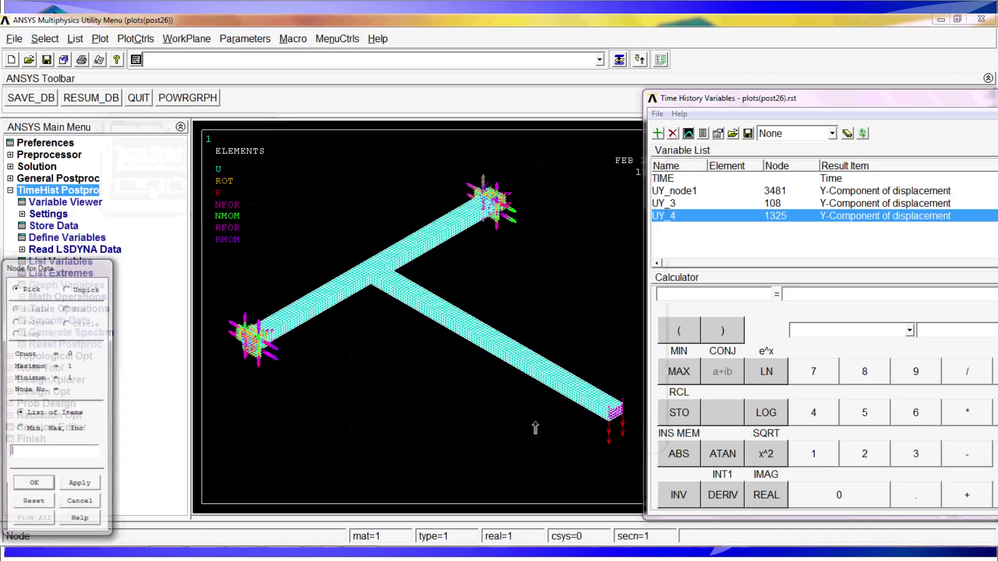
{"action": "left_click", "coordinate": [629, 406]}
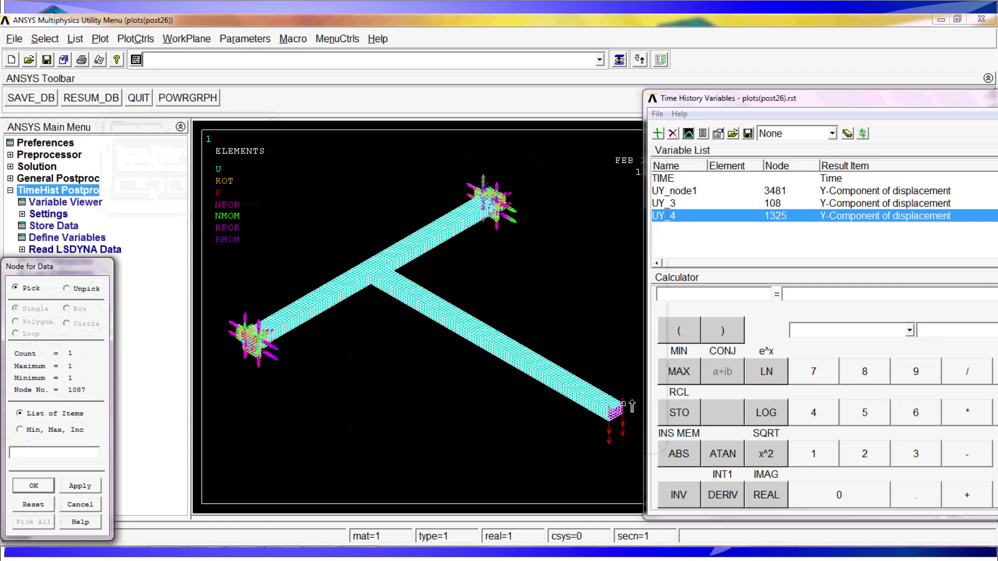
{"action": "left_click", "coordinate": [32, 487]}
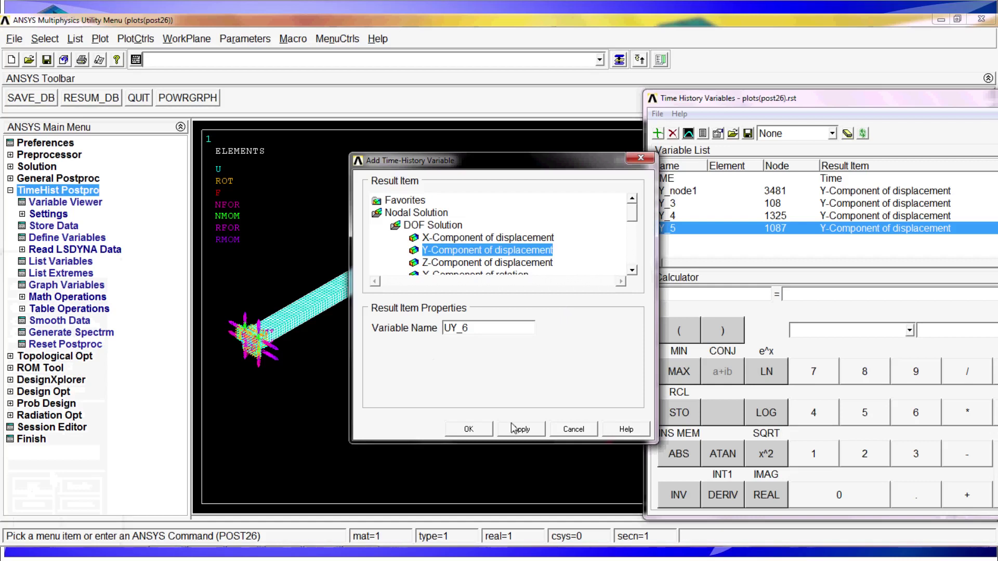
Step: Close the Add Time-History Variable dialog and review the four variable definitions
{"action": "left_click", "coordinate": [583, 429]}
{"action": "left_click", "coordinate": [691, 204]}
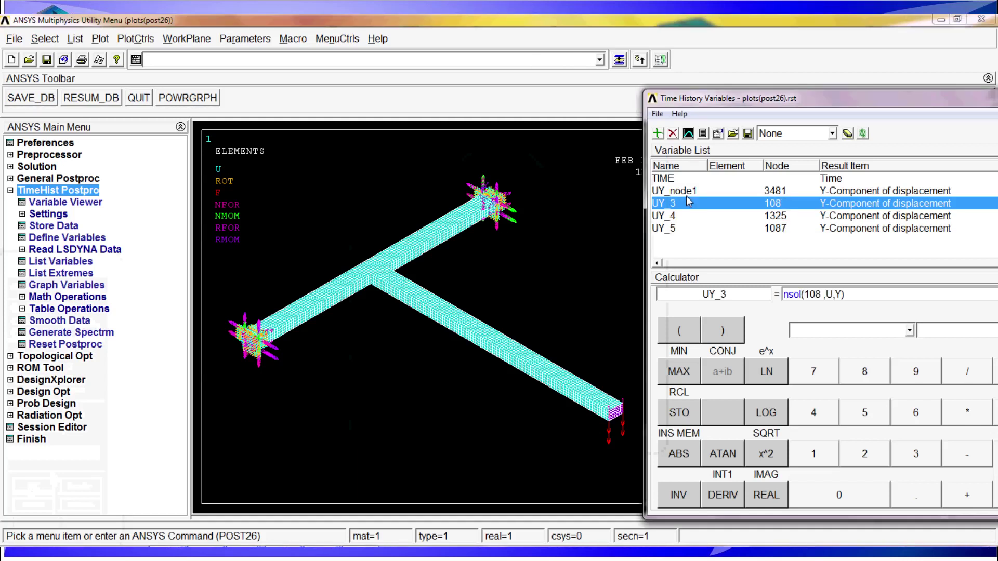
{"action": "left_click", "coordinate": [691, 191]}
{"action": "left_click", "coordinate": [692, 203]}
{"action": "left_click", "coordinate": [691, 215]}
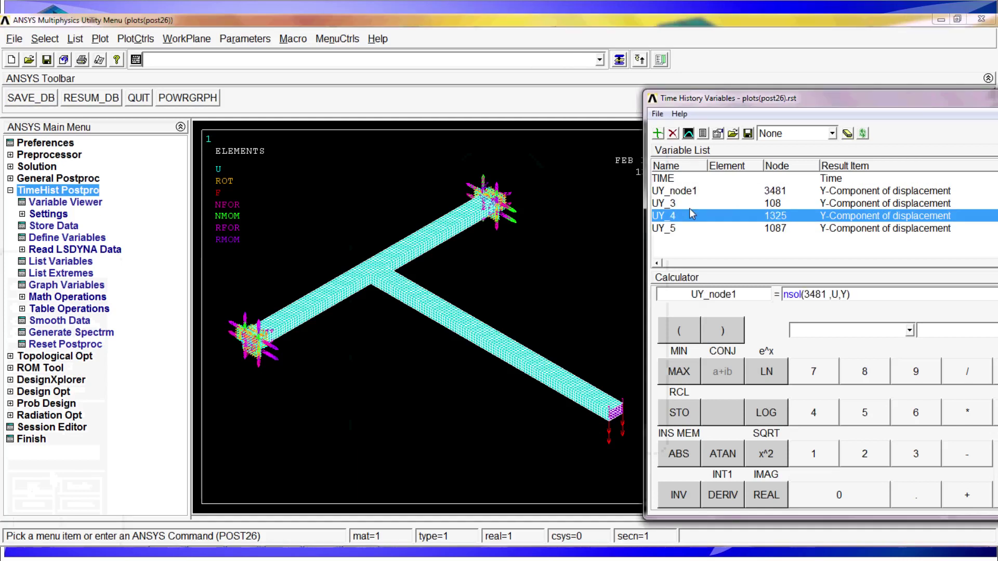
{"action": "key", "text": "Up"}
{"action": "key", "text": "Up"}
{"action": "key", "text": "Up"}
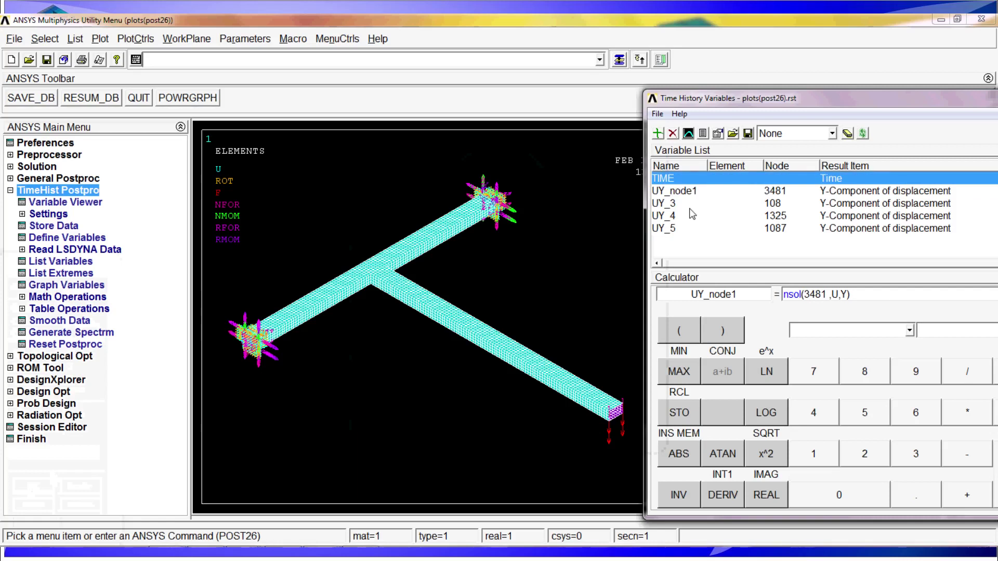
{"action": "key", "text": "Down"}
{"action": "key", "text": "Up"}
{"action": "key", "text": "Down"}
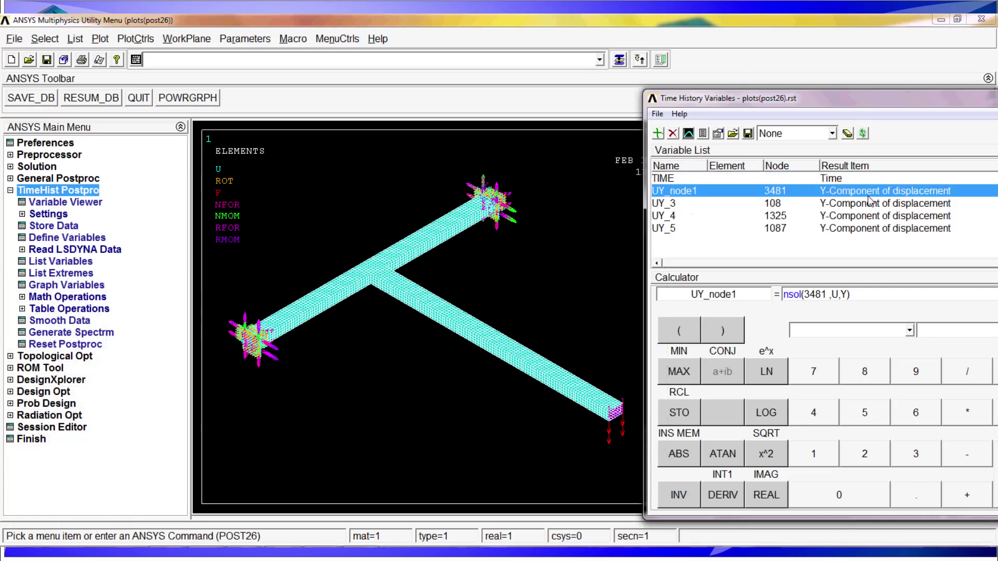
Step: Widen the variable list to read Minimum/Maximum values, with UY_5 reaching -0.0125881, then move it aside
{"action": "left_click_drag", "start_coordinate": [816, 96], "coordinate": [442, 94]}
{"action": "mouse_move", "coordinate": [486, 266]}
{"action": "left_mouse_down"}
{"action": "mouse_move", "coordinate": [543, 268]}
{"action": "mouse_move", "coordinate": [479, 270]}
{"action": "left_mouse_up"}
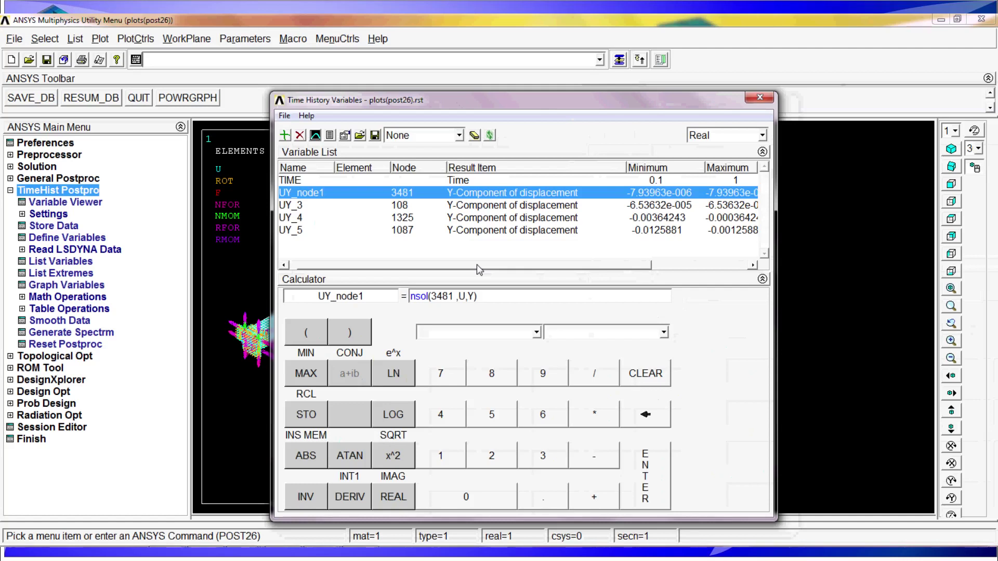
{"action": "left_click", "coordinate": [713, 266]}
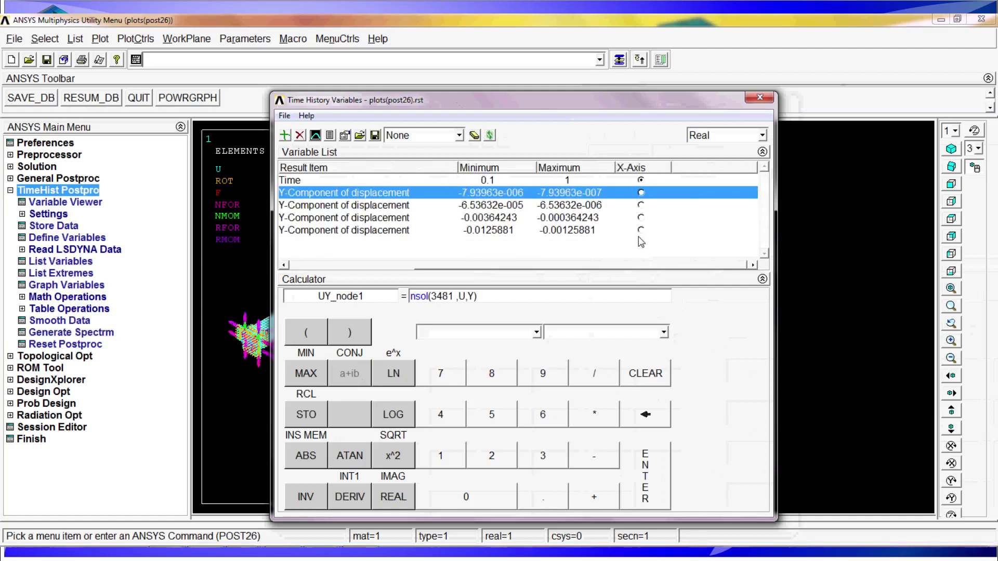
{"action": "left_click_drag", "start_coordinate": [640, 265], "coordinate": [514, 267]}
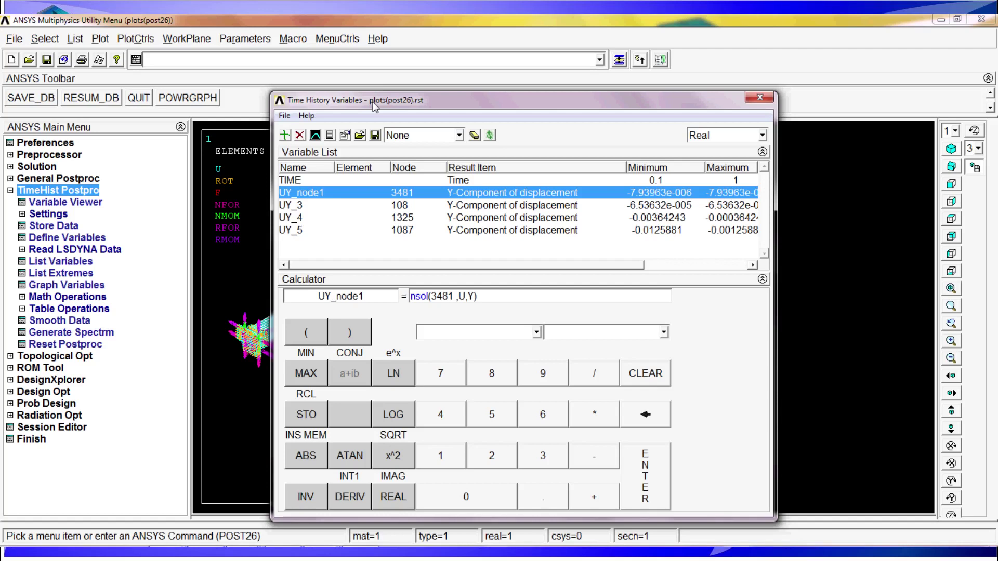
{"action": "left_click_drag", "start_coordinate": [375, 105], "coordinate": [842, 107]}
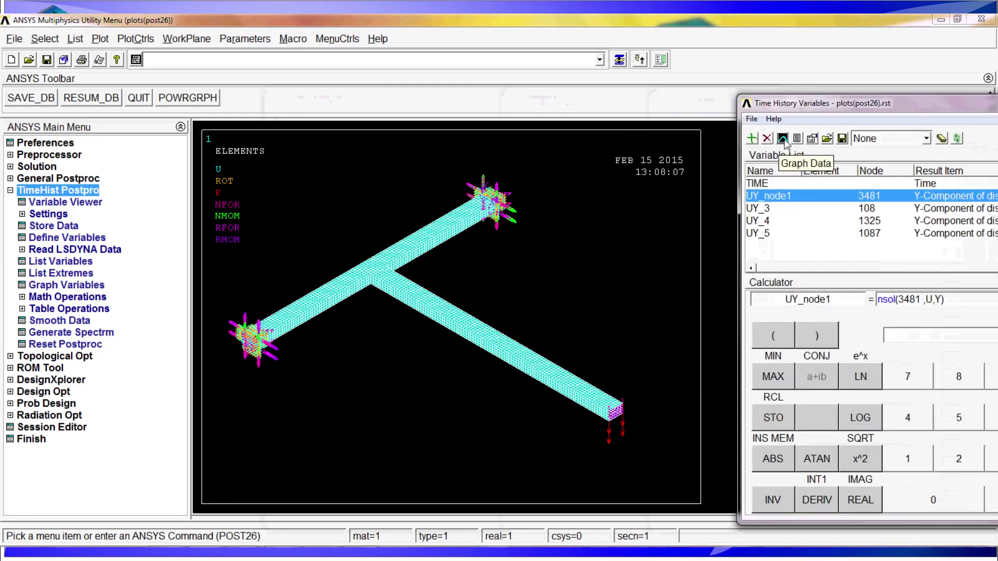
Step: Graph UY_3 against time, a straight line falling from about -0.8e-5 to -6.4e-5
{"action": "left_click", "coordinate": [782, 139]}
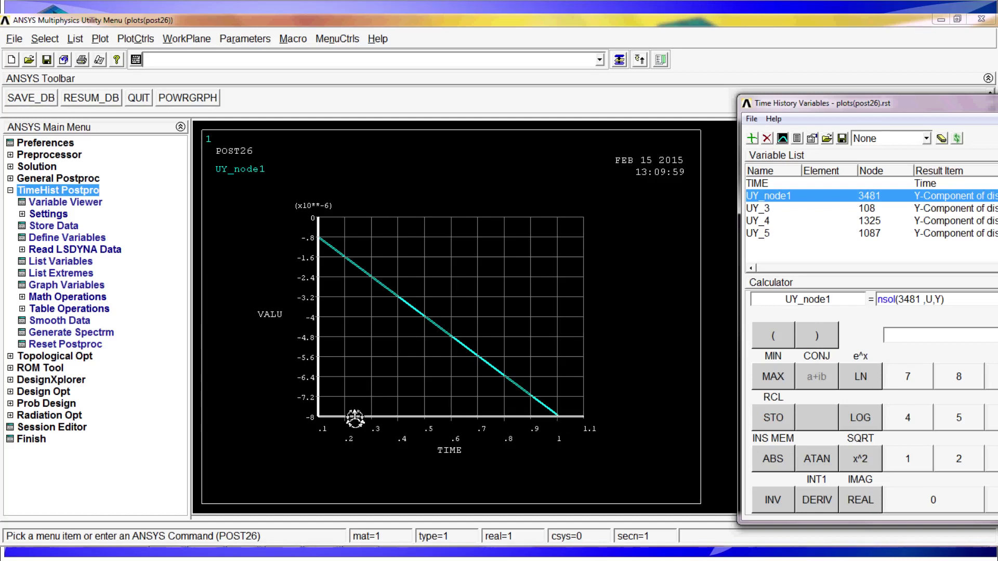
{"action": "left_click", "coordinate": [763, 211]}
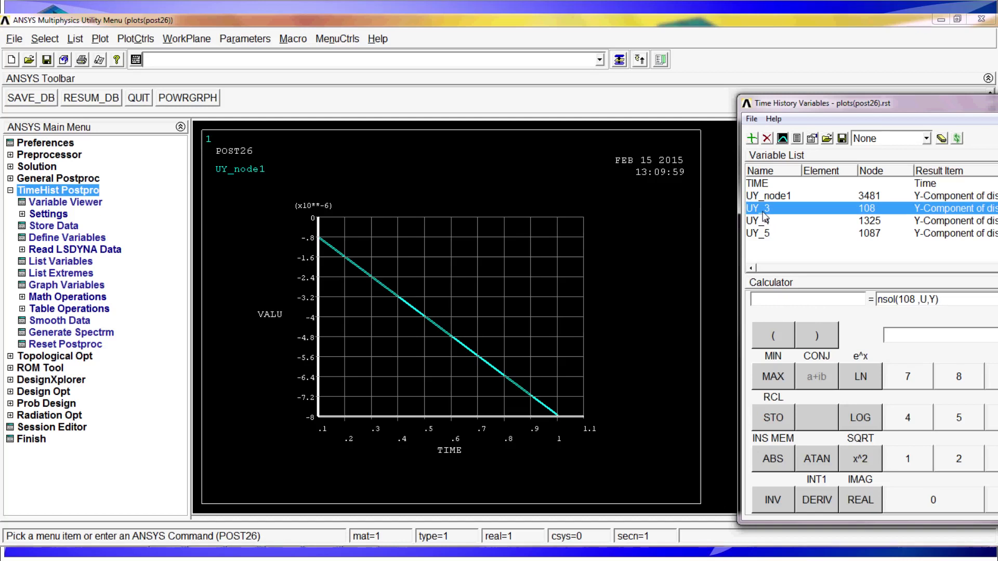
{"action": "left_click", "coordinate": [784, 139]}
{"action": "left_click", "coordinate": [771, 196]}
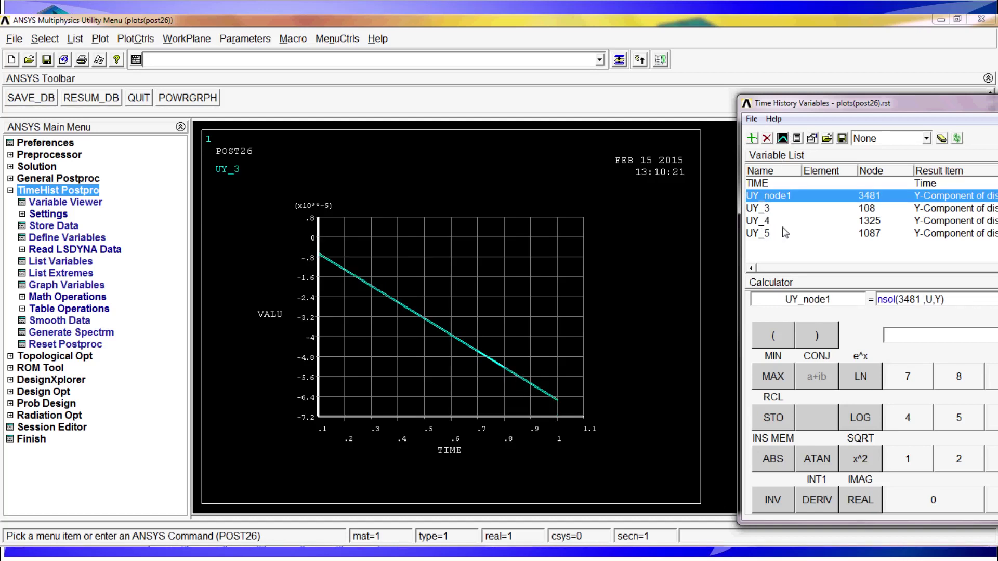
Step: Graph all four Y-displacements against time, then only UY_3, UY_4 and UY_5 together
{"action": "left_click", "coordinate": [783, 229], "text": "shift"}
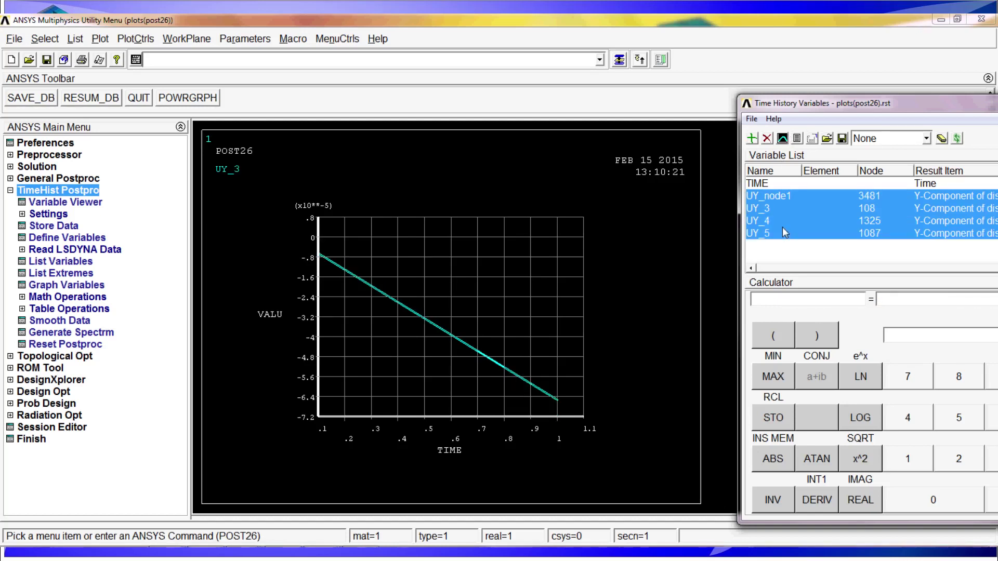
{"action": "left_click", "coordinate": [782, 139]}
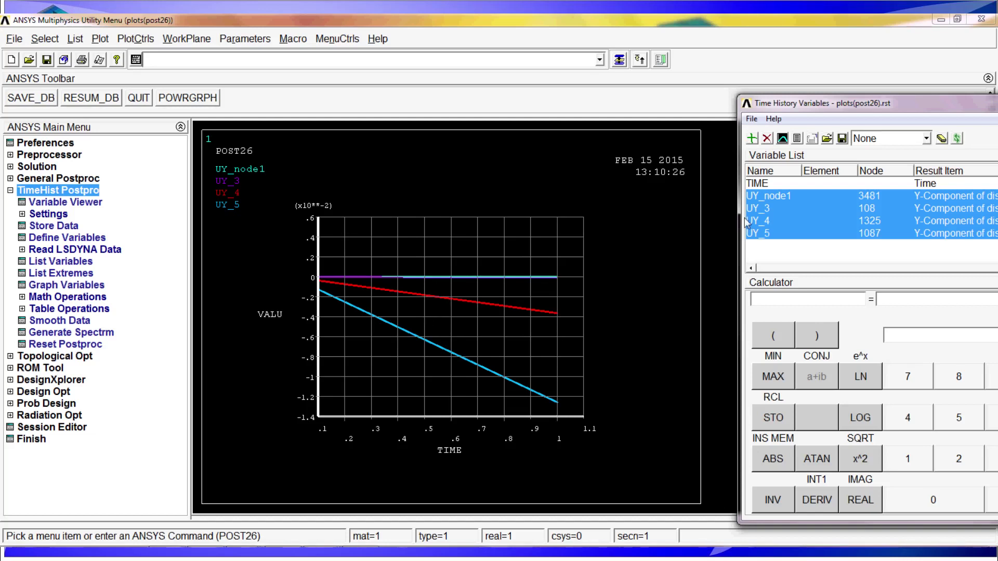
{"action": "left_click", "coordinate": [784, 208]}
{"action": "left_click", "coordinate": [776, 233], "text": "shift"}
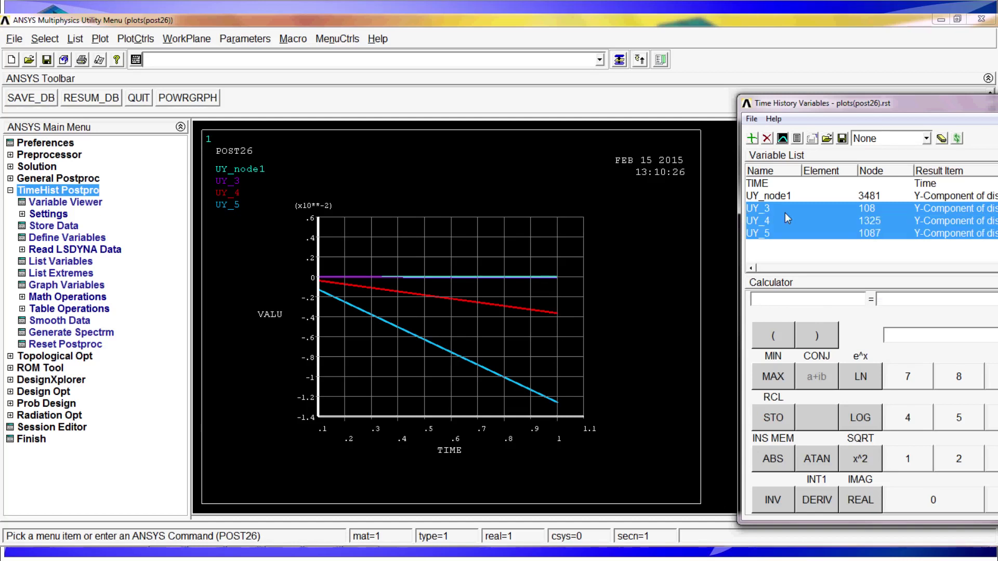
{"action": "left_click", "coordinate": [782, 139]}
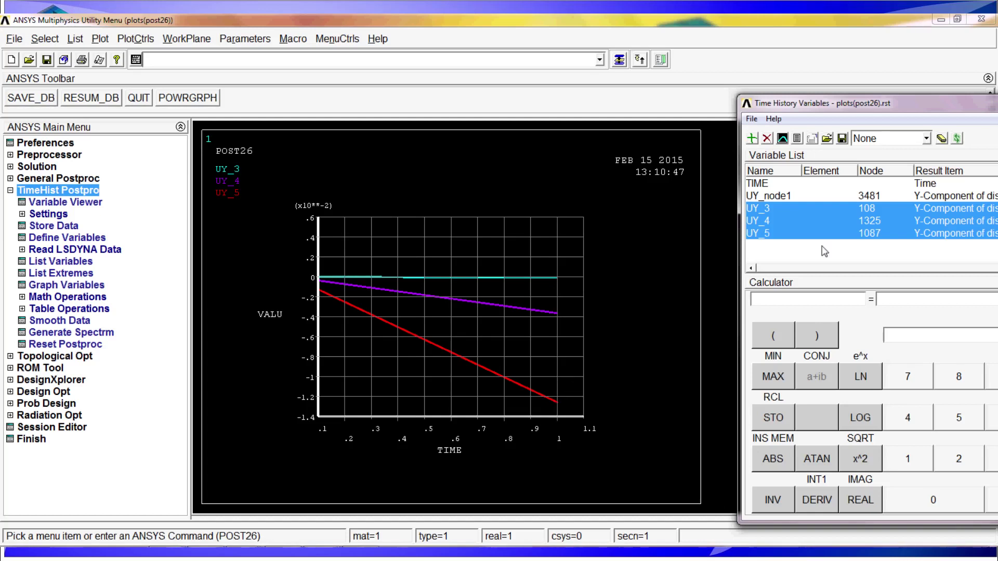
Step: Show the T-beam element plot via Plot > Elements and move the variables window left
{"action": "left_click", "coordinate": [785, 234]}
{"action": "left_click_drag", "start_coordinate": [844, 104], "coordinate": [777, 99]}
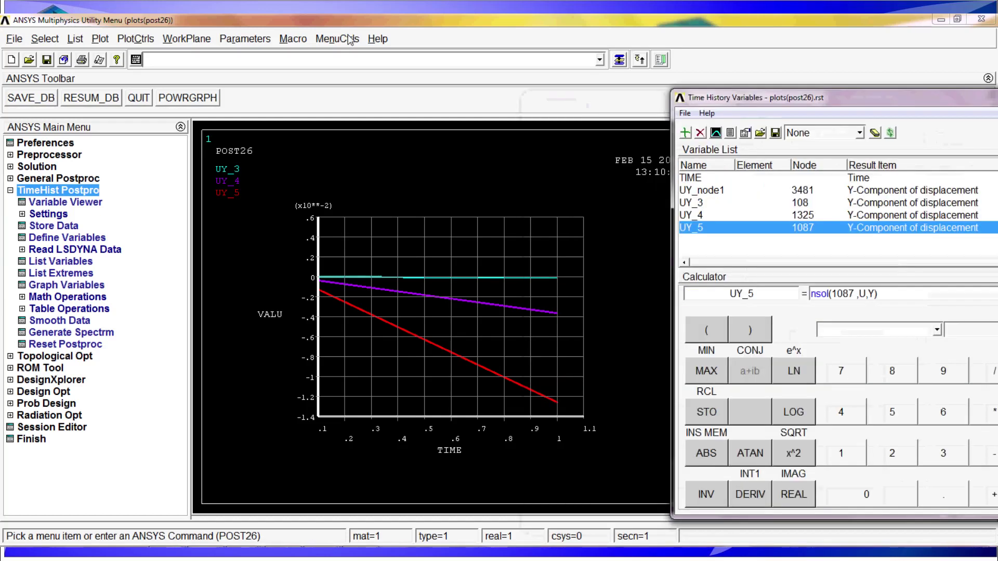
{"action": "left_click", "coordinate": [101, 39]}
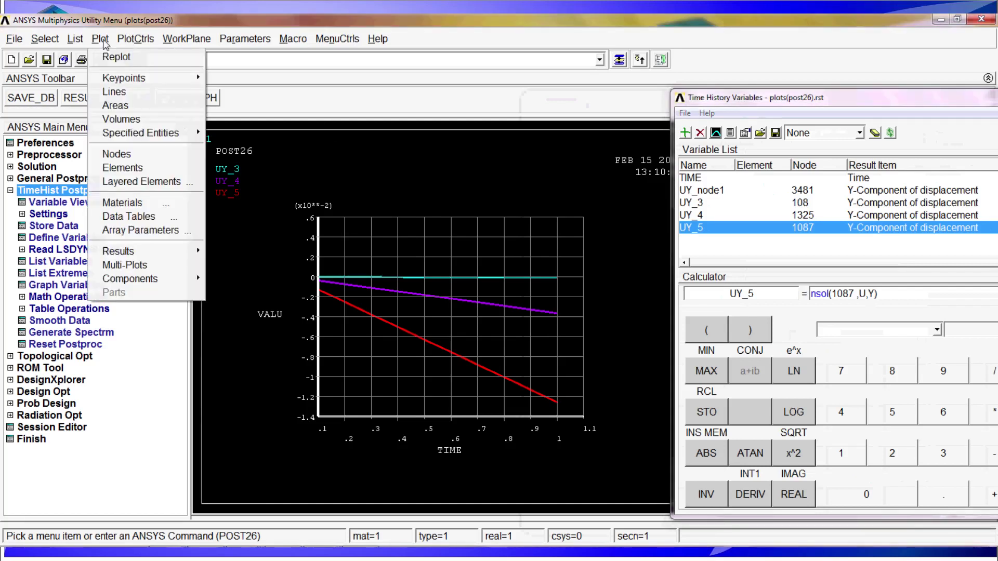
{"action": "left_click", "coordinate": [125, 168]}
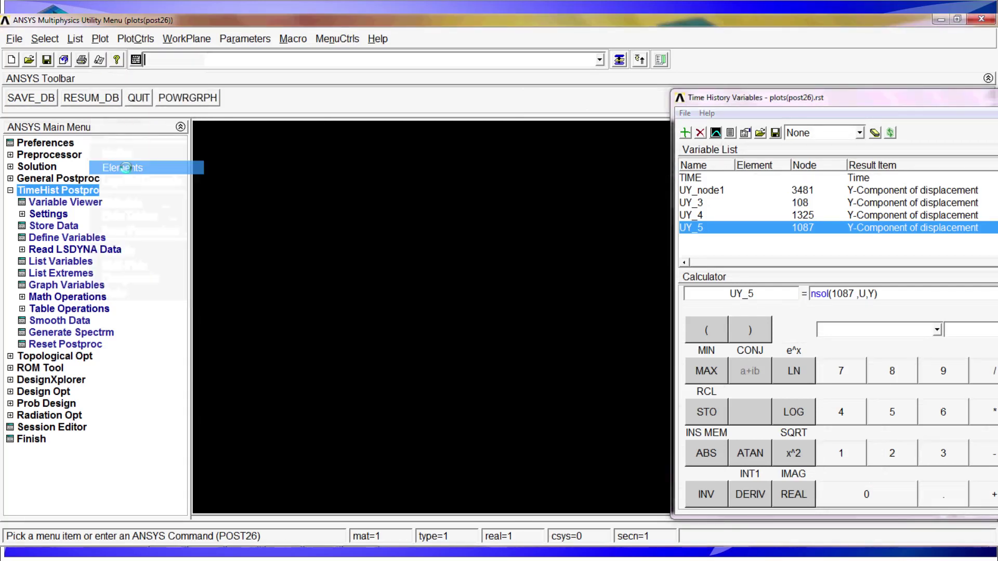
{"action": "left_click_drag", "start_coordinate": [726, 101], "coordinate": [335, 113]}
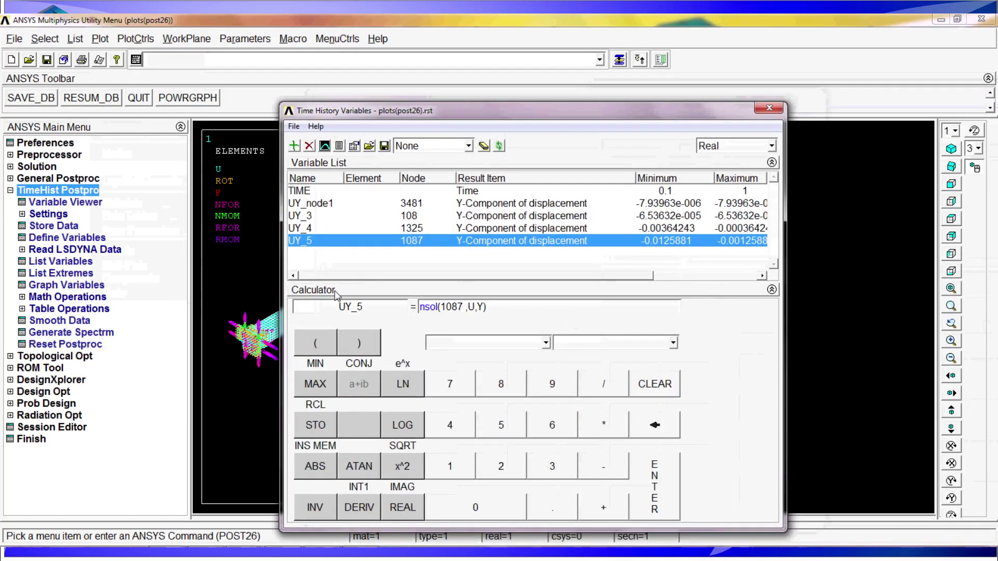
Step: Rename the calculator variable to 'diff' and clear the old nsol expression
{"action": "left_click", "coordinate": [369, 307]}
{"action": "key", "text": "BackSpace"}
{"action": "key", "text": "BackSpace"}
{"action": "key", "text": "BackSpace"}
{"action": "key", "text": "BackSpace"}
{"action": "type", "text": "diff"}
{"action": "left_click", "coordinate": [503, 308]}
{"action": "key", "text": "BackSpace"}
{"action": "key", "text": "BackSpace"}
{"action": "key", "text": "BackSpace"}
{"action": "key", "text": "BackSpace"}
{"action": "key", "text": "BackSpace"}
{"action": "key", "text": "BackSpace"}
{"action": "key", "text": "BackSpace"}
{"action": "key", "text": "BackSpace"}
{"action": "key", "text": "BackSpace"}
{"action": "key", "text": "BackSpace"}
{"action": "key", "text": "BackSpace"}
{"action": "key", "text": "BackSpace"}
{"action": "key", "text": "BackSpace"}
{"action": "key", "text": "BackSpace"}
{"action": "key", "text": "BackSpace"}
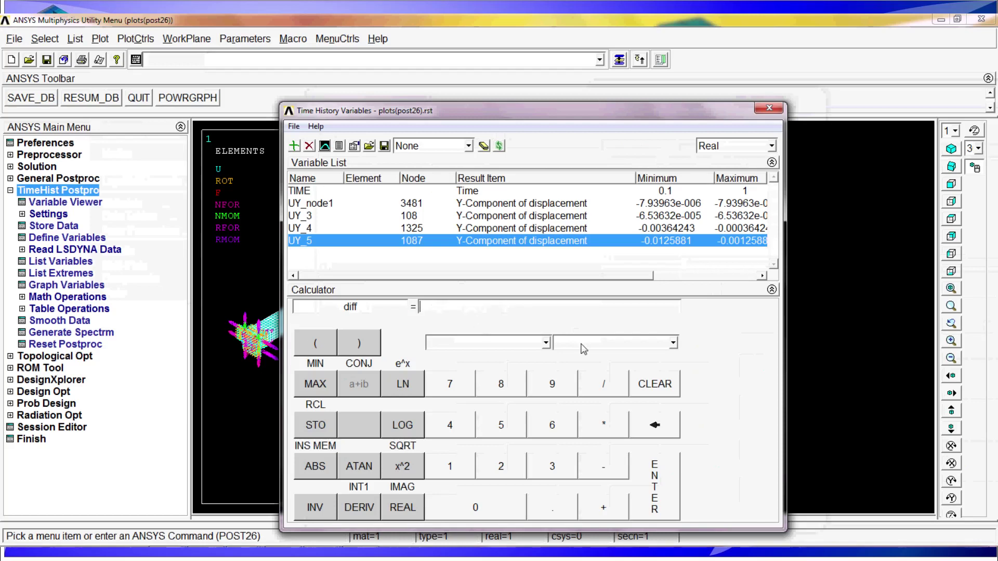
Step: Build the expression {UY_node1}-{UY_3}+{UY_4}-{UY_5} from the variable list and create diff
{"action": "left_click", "coordinate": [654, 344]}
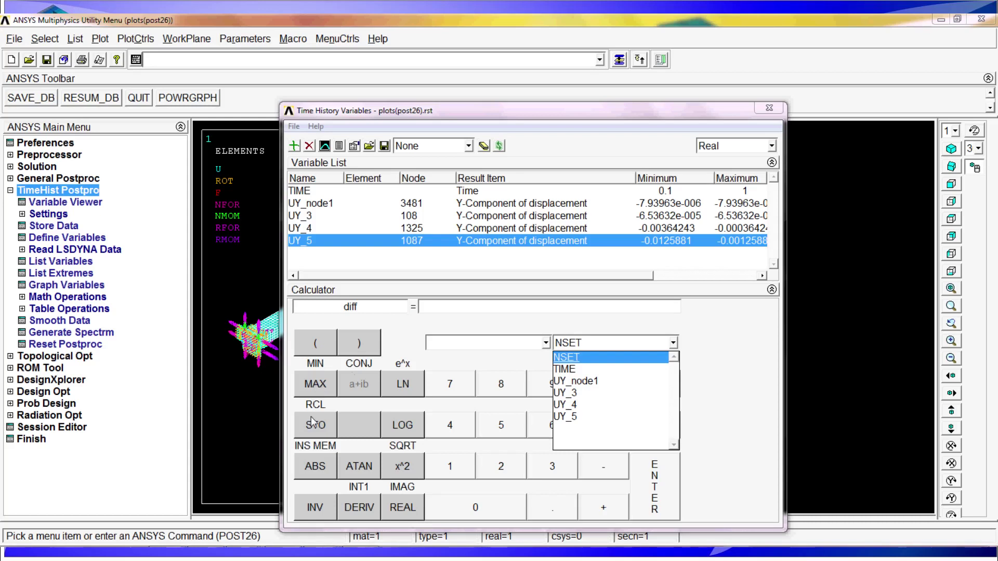
{"action": "left_click", "coordinate": [577, 381]}
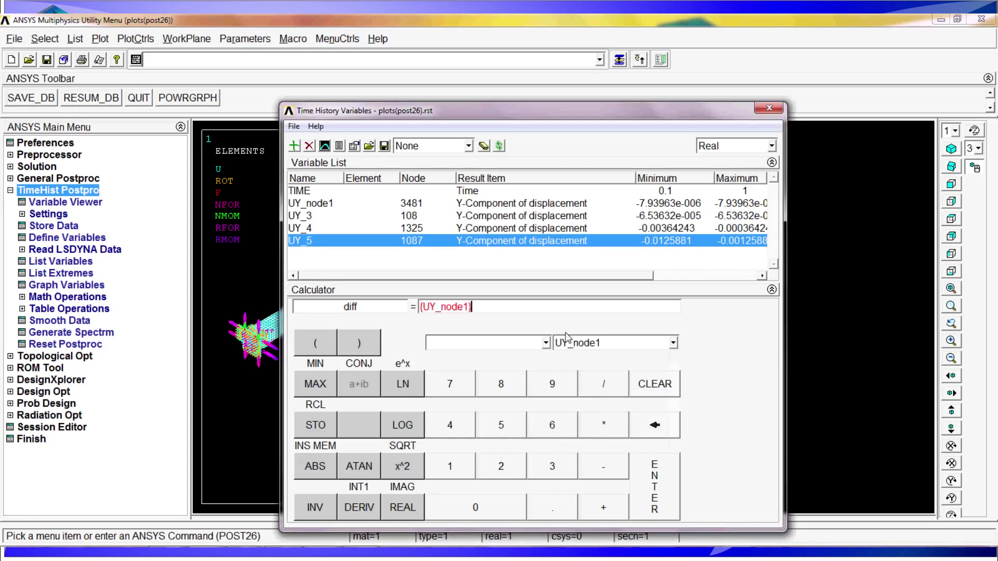
{"action": "type", "text": "-"}
{"action": "left_click", "coordinate": [632, 345]}
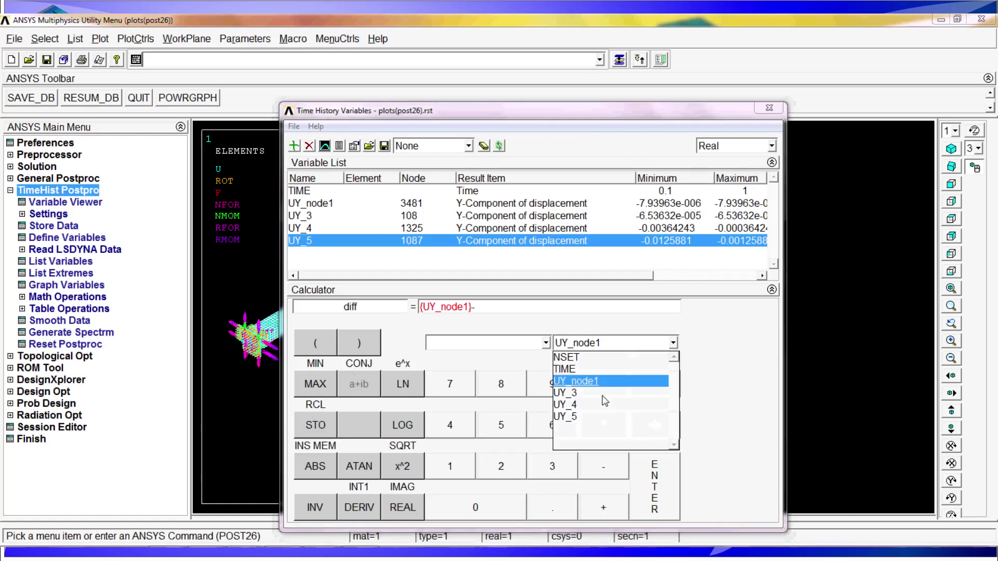
{"action": "left_click", "coordinate": [593, 393]}
{"action": "type", "text": "+"}
{"action": "left_click", "coordinate": [594, 347]}
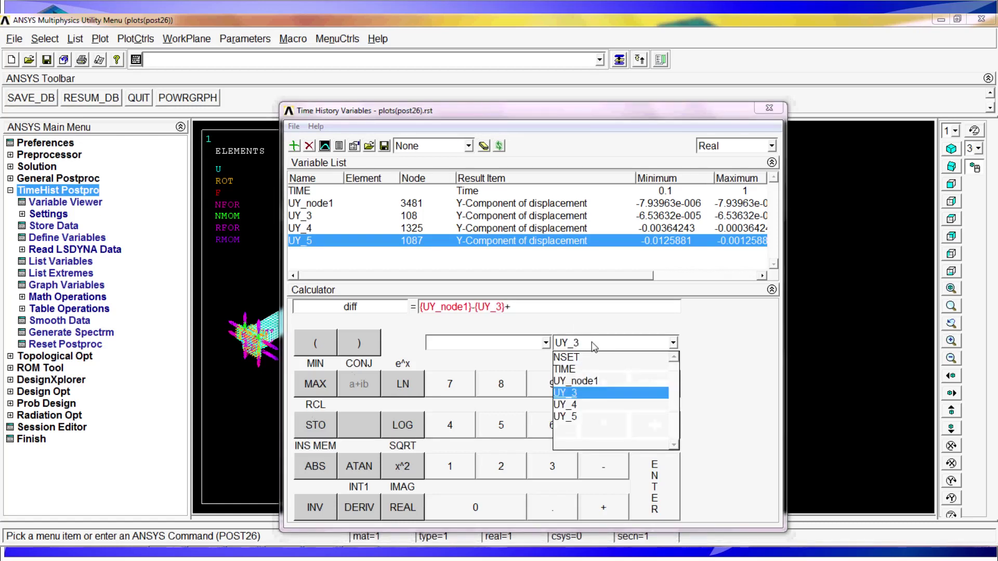
{"action": "left_click", "coordinate": [595, 405]}
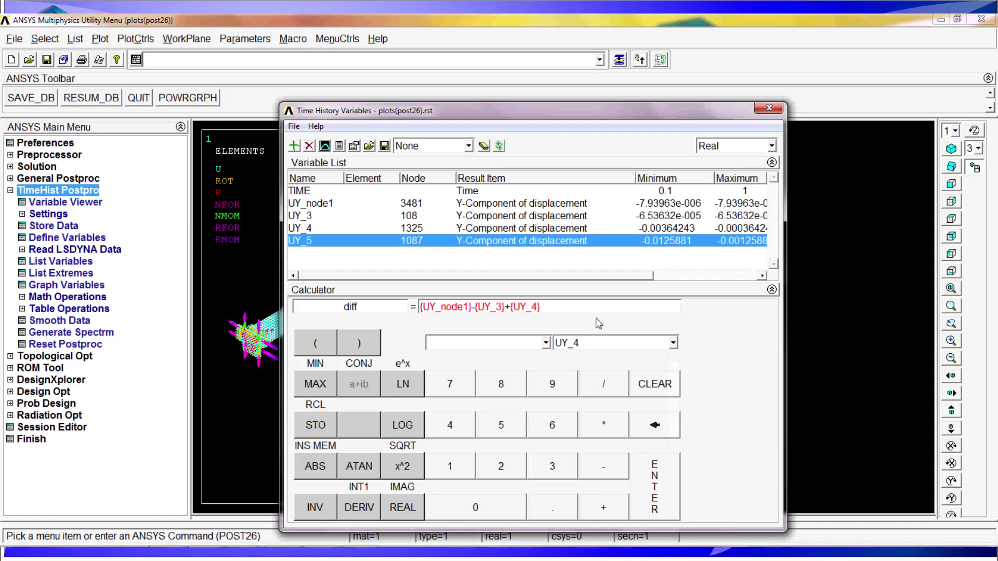
{"action": "type", "text": "+"}
{"action": "key", "text": "BackSpace"}
{"action": "type", "text": "-"}
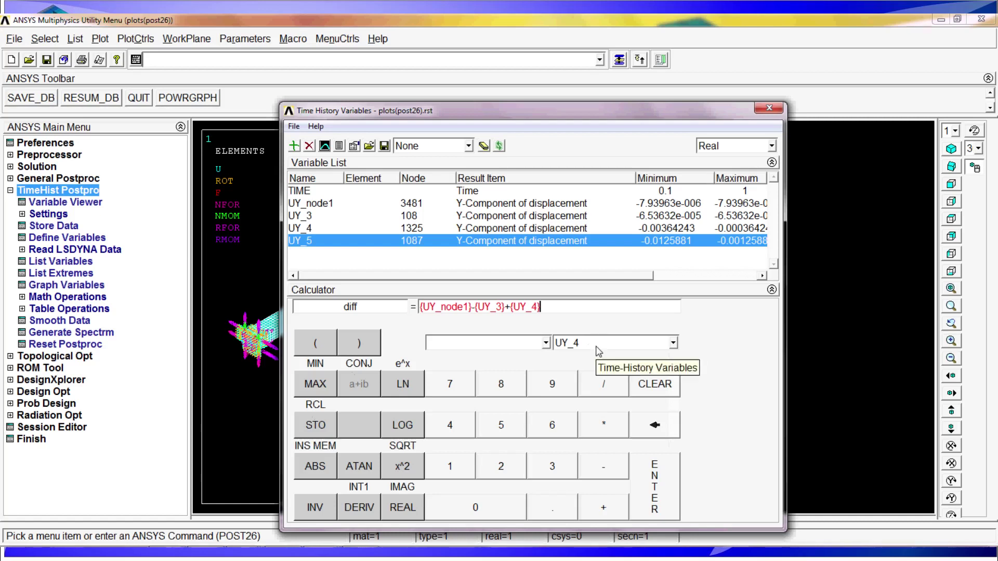
{"action": "left_click", "coordinate": [598, 346]}
{"action": "left_click", "coordinate": [572, 417]}
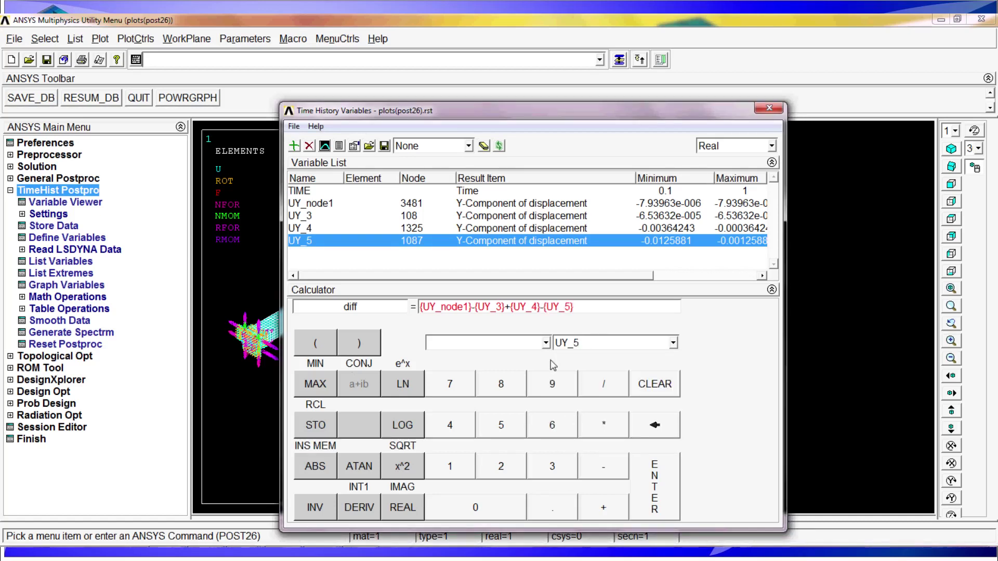
{"action": "key", "text": "Return"}
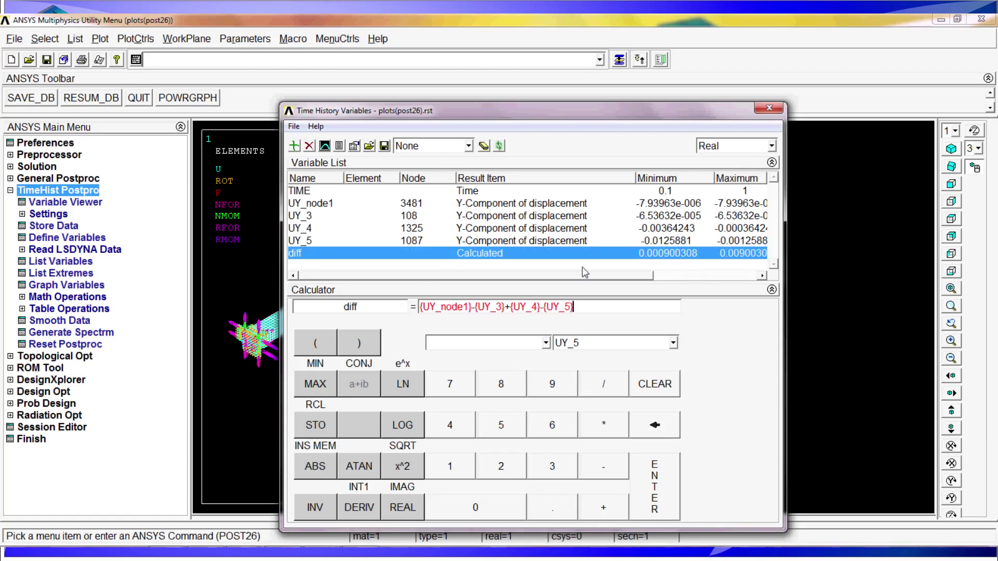
Step: Graph diff against time, then overlay it with UY_3, UY_4 and UY_5
{"action": "left_click_drag", "start_coordinate": [548, 110], "coordinate": [954, 134]}
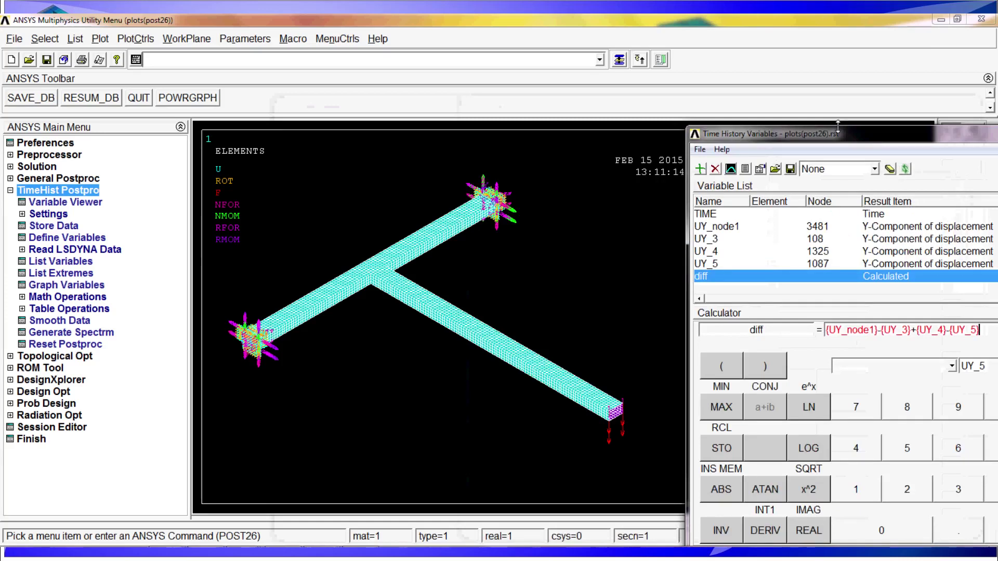
{"action": "left_click", "coordinate": [730, 169]}
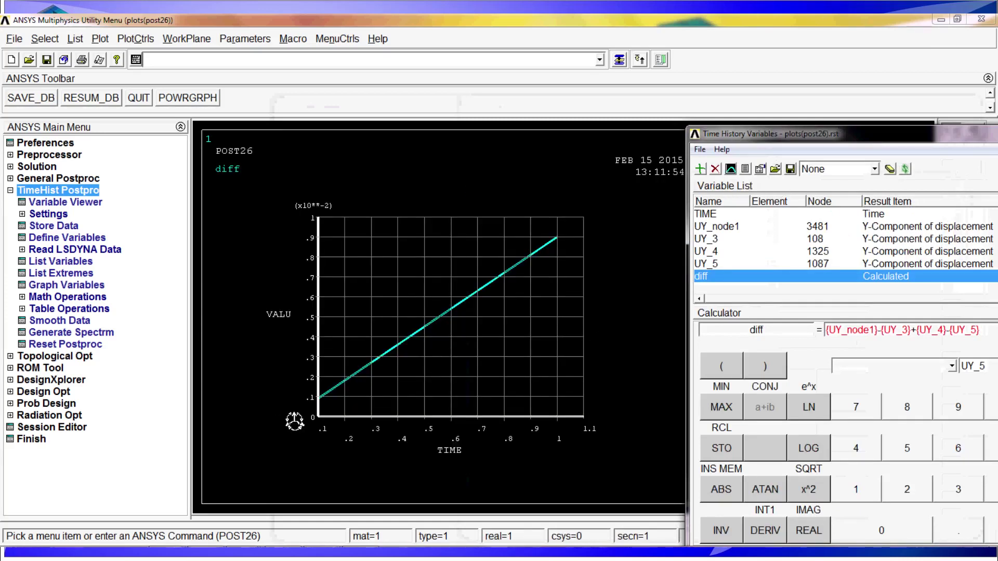
{"action": "left_click", "coordinate": [726, 239]}
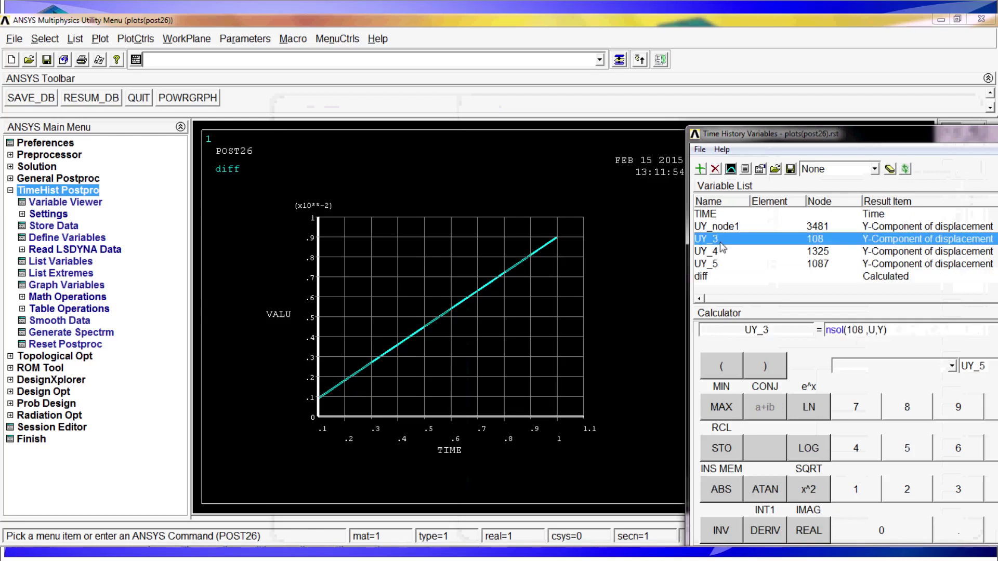
{"action": "left_click", "coordinate": [728, 276], "text": "shift"}
{"action": "left_click", "coordinate": [731, 169]}
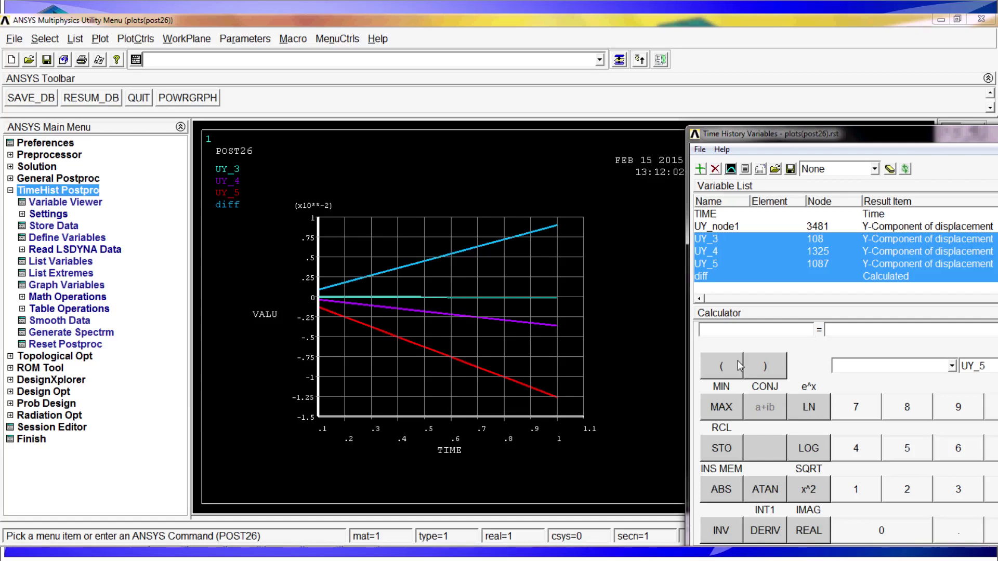
Step: Graph UY_5 alone, then UY_node1 through UY_5 together against time
{"action": "left_click", "coordinate": [714, 242]}
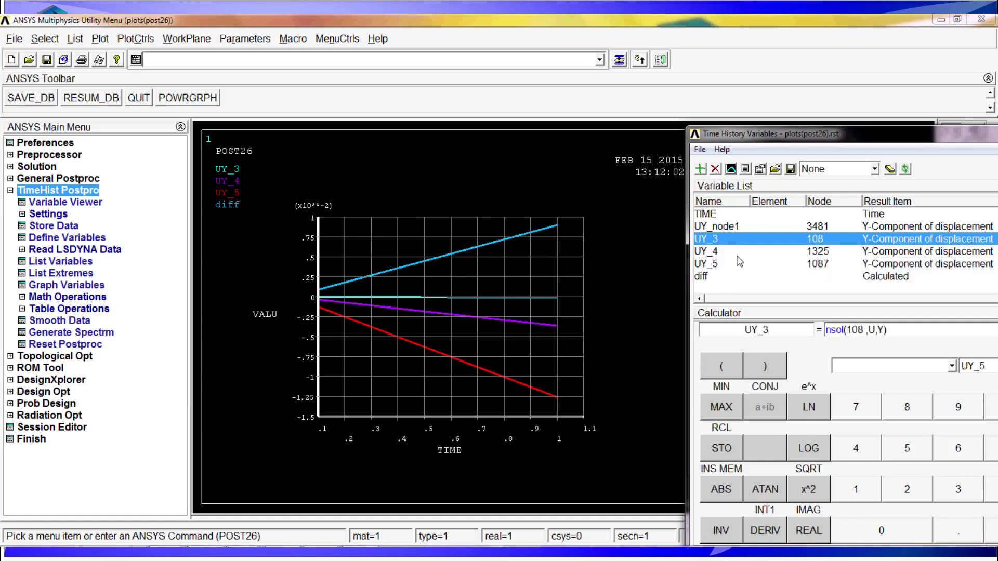
{"action": "left_click", "coordinate": [740, 262]}
{"action": "left_click", "coordinate": [730, 169]}
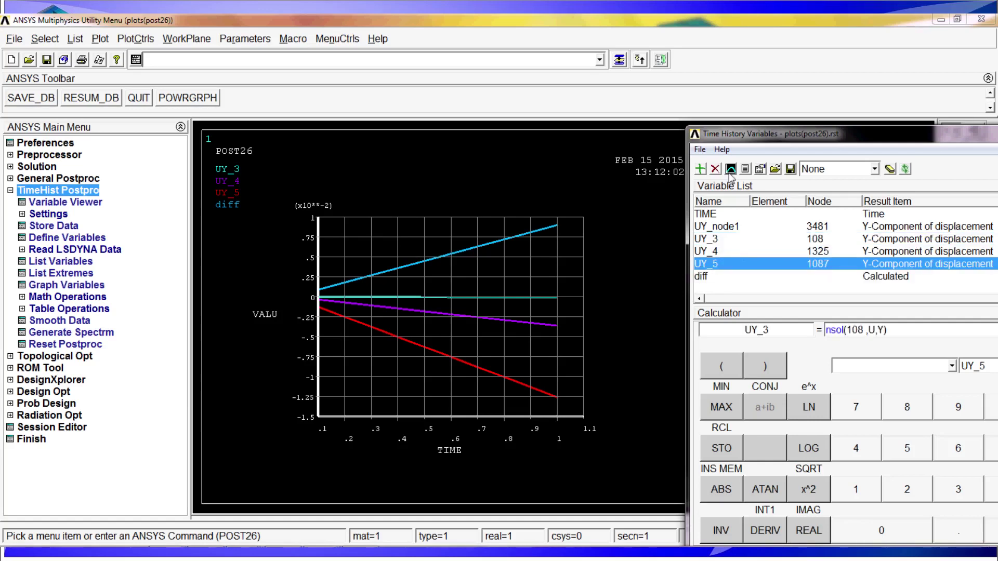
{"action": "left_click", "coordinate": [712, 226]}
{"action": "left_click", "coordinate": [718, 264], "text": "shift"}
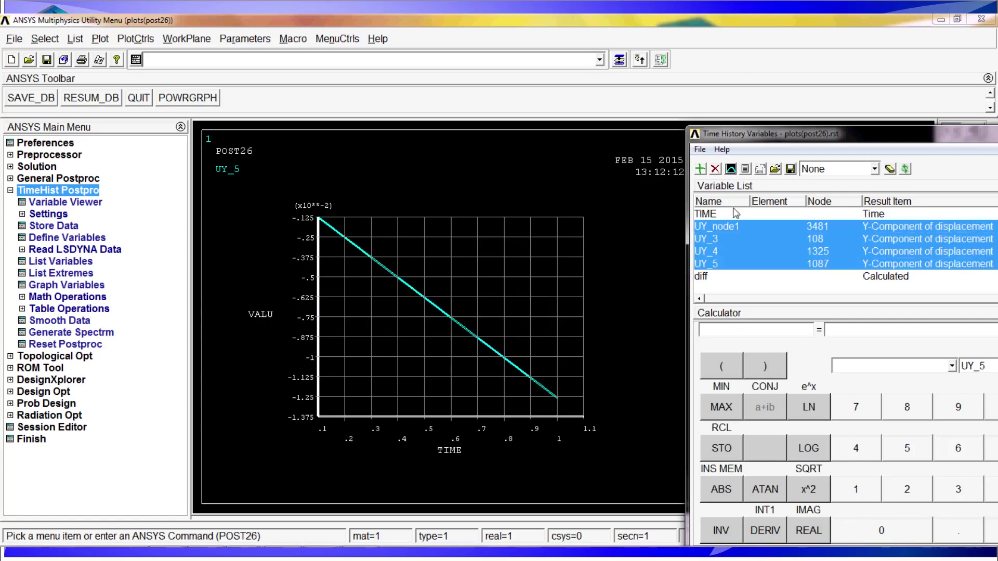
{"action": "left_click", "coordinate": [734, 170]}
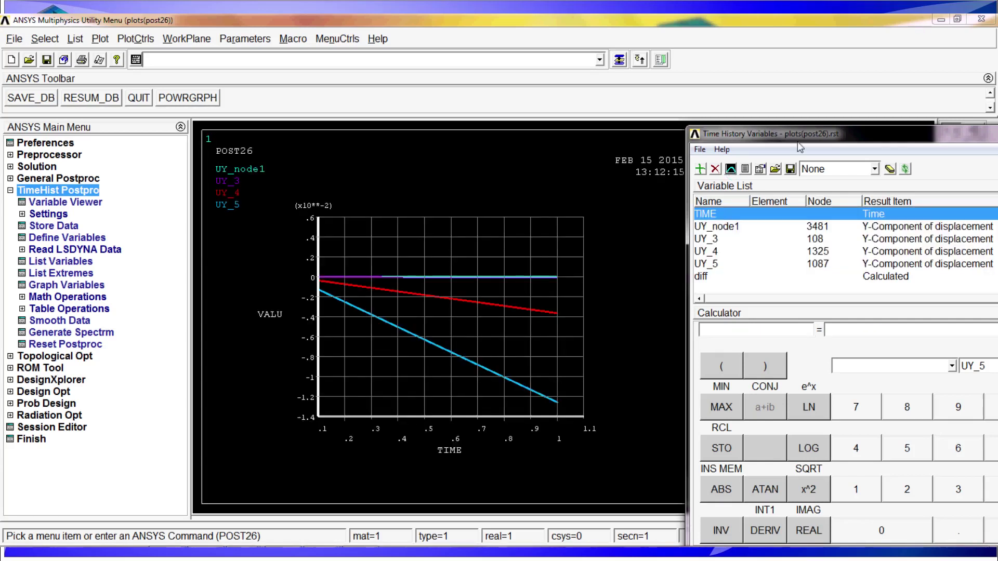
{"action": "left_click_drag", "start_coordinate": [800, 140], "coordinate": [368, 124]}
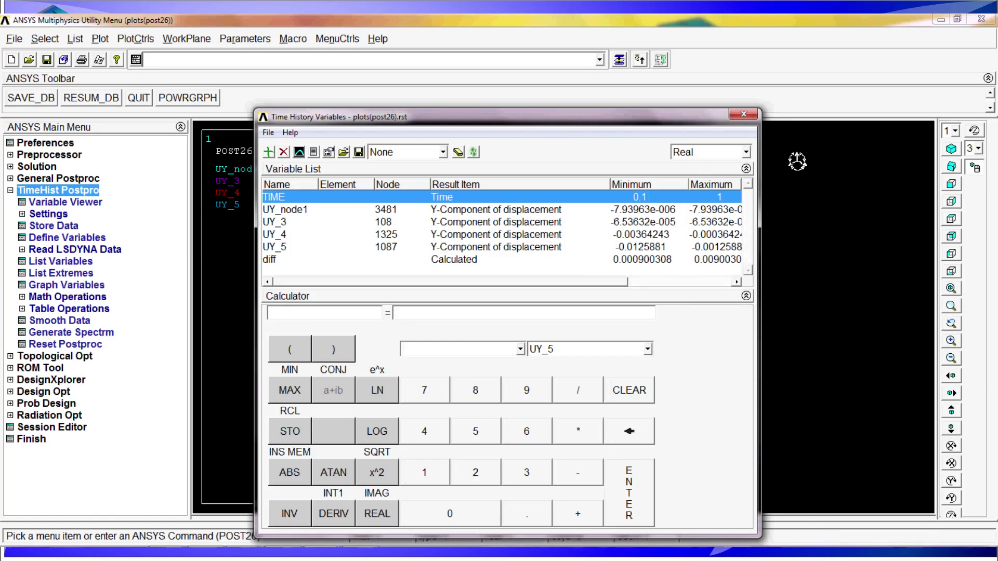
Step: Set UY_node1 as the graph's X-axis variable in Time History Variables
{"action": "left_click_drag", "start_coordinate": [761, 170], "coordinate": [944, 170]}
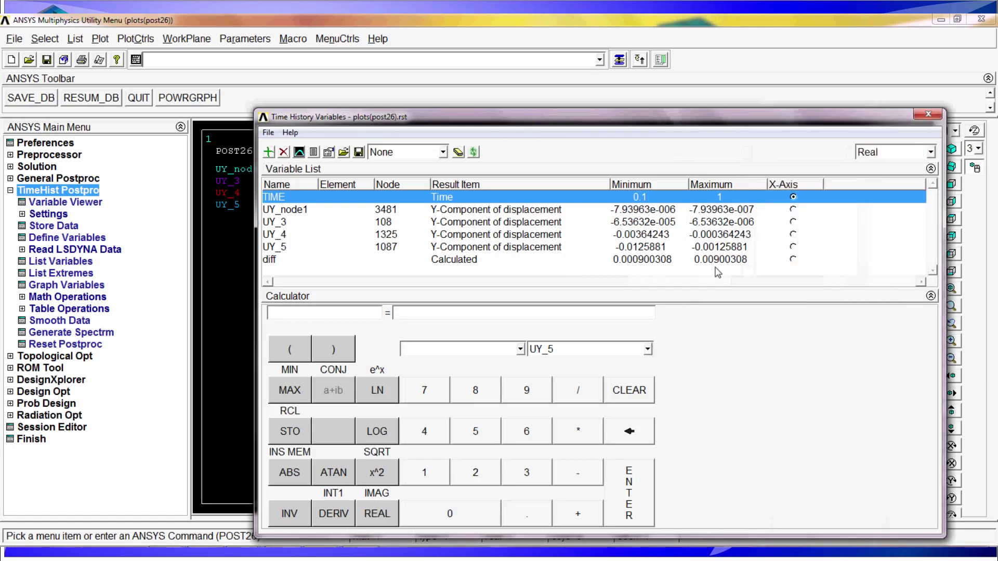
{"action": "left_click_drag", "start_coordinate": [512, 117], "coordinate": [438, 129]}
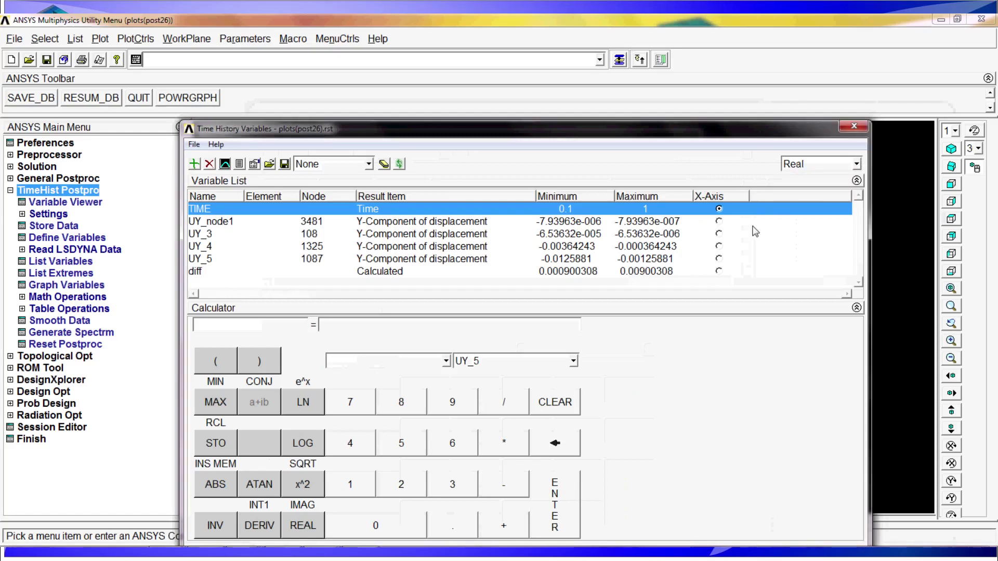
{"action": "left_click", "coordinate": [211, 222]}
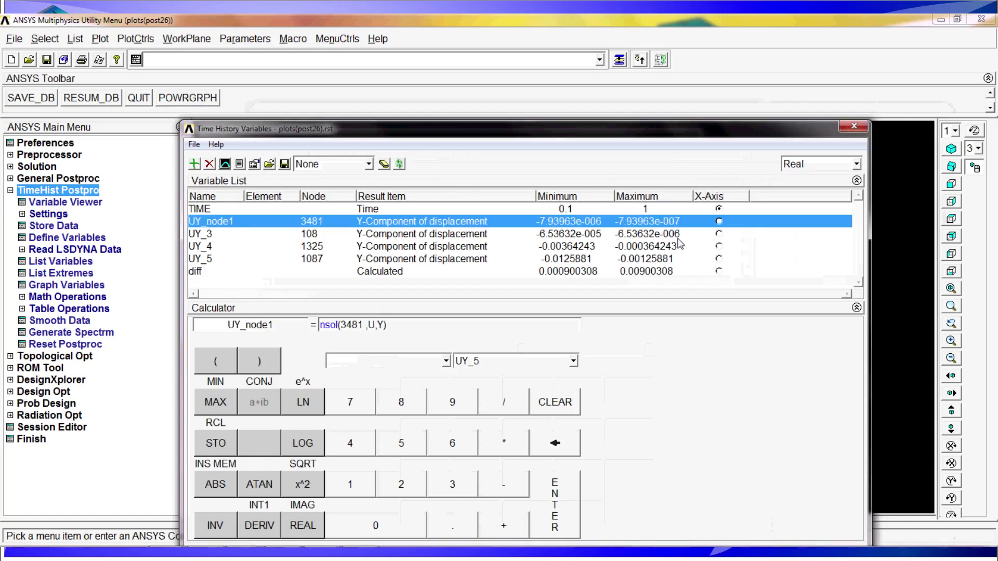
{"action": "left_click", "coordinate": [719, 222]}
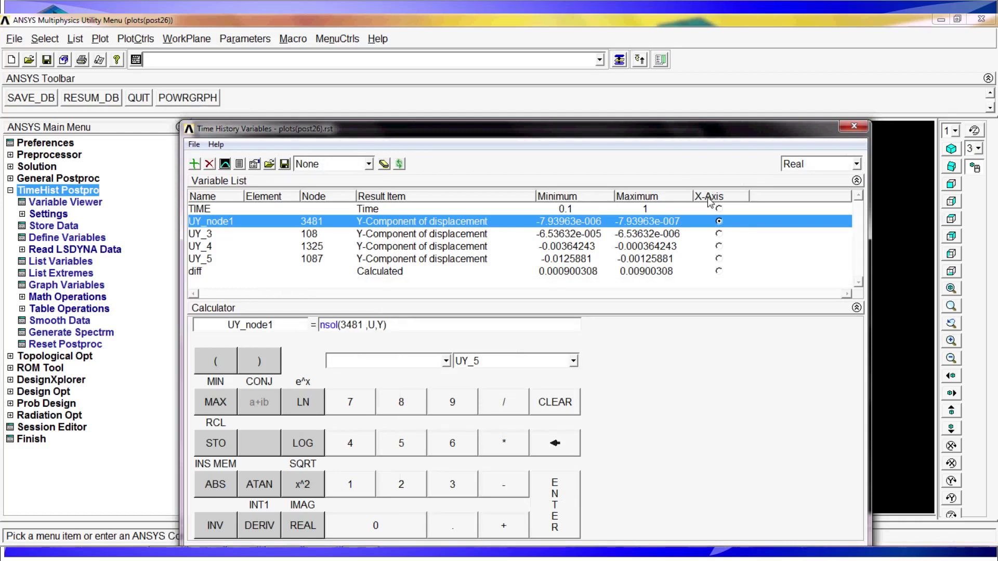
Step: Graph diff, then UY_4, UY_5 and diff together, against UY_node1
{"action": "left_click", "coordinate": [205, 262]}
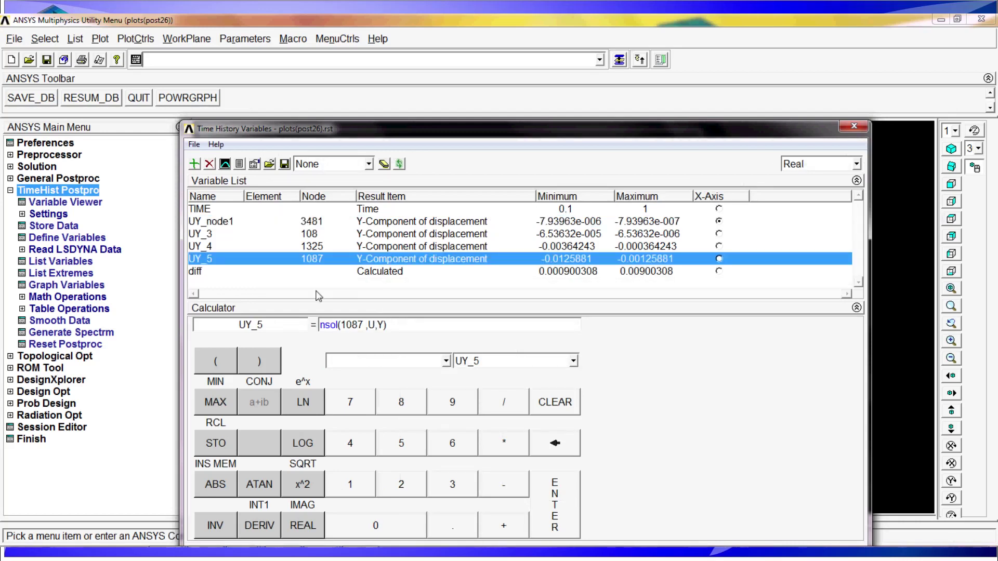
{"action": "left_click", "coordinate": [314, 273]}
{"action": "left_click_drag", "start_coordinate": [566, 130], "coordinate": [996, 123]}
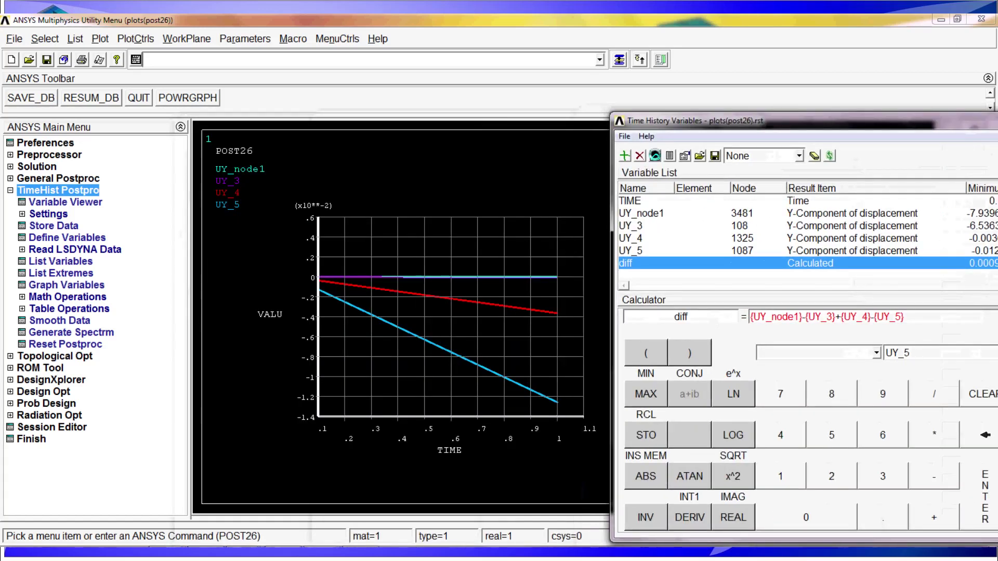
{"action": "left_click", "coordinate": [655, 156]}
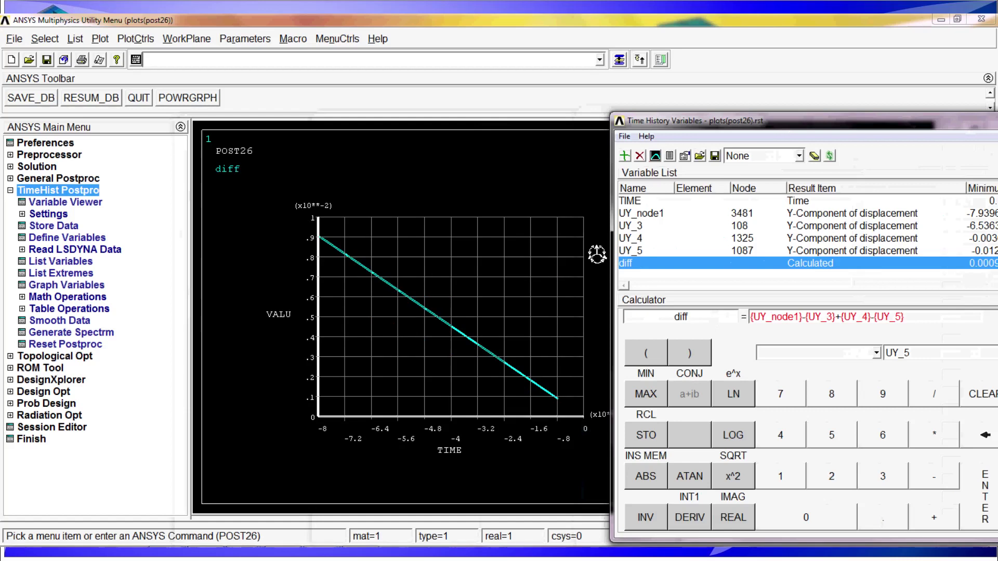
{"action": "left_click", "coordinate": [639, 238], "text": "shift"}
{"action": "left_click", "coordinate": [655, 156]}
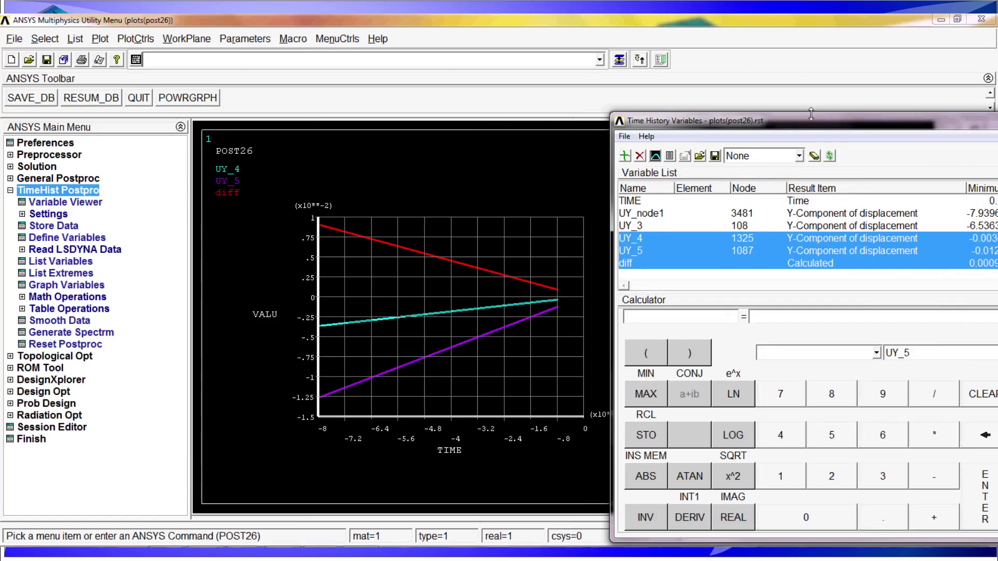
Step: Restore TIME as the X-axis and graph UY_node1 alone
{"action": "left_click_drag", "start_coordinate": [703, 127], "coordinate": [329, 135]}
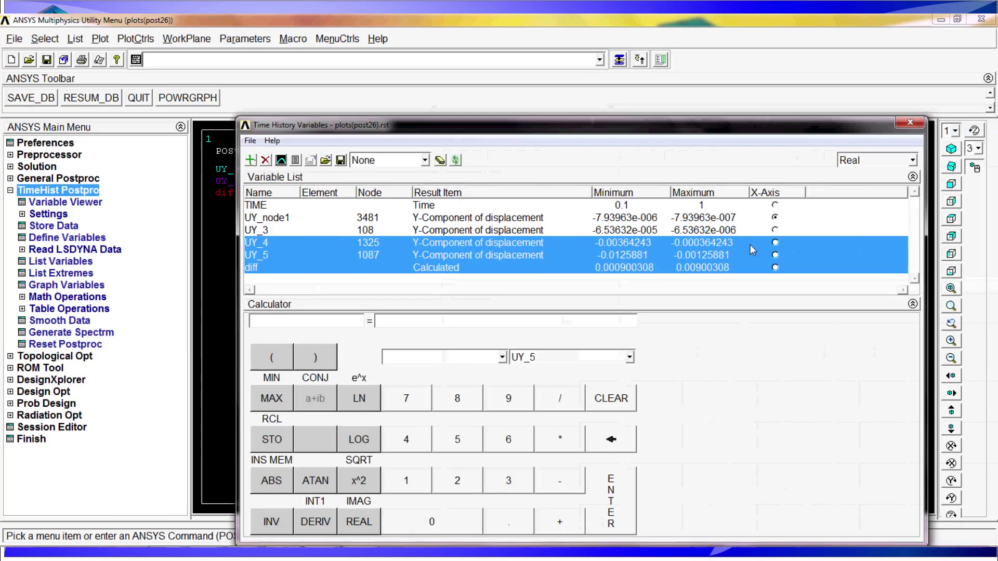
{"action": "left_click", "coordinate": [776, 205]}
{"action": "left_click", "coordinate": [401, 244]}
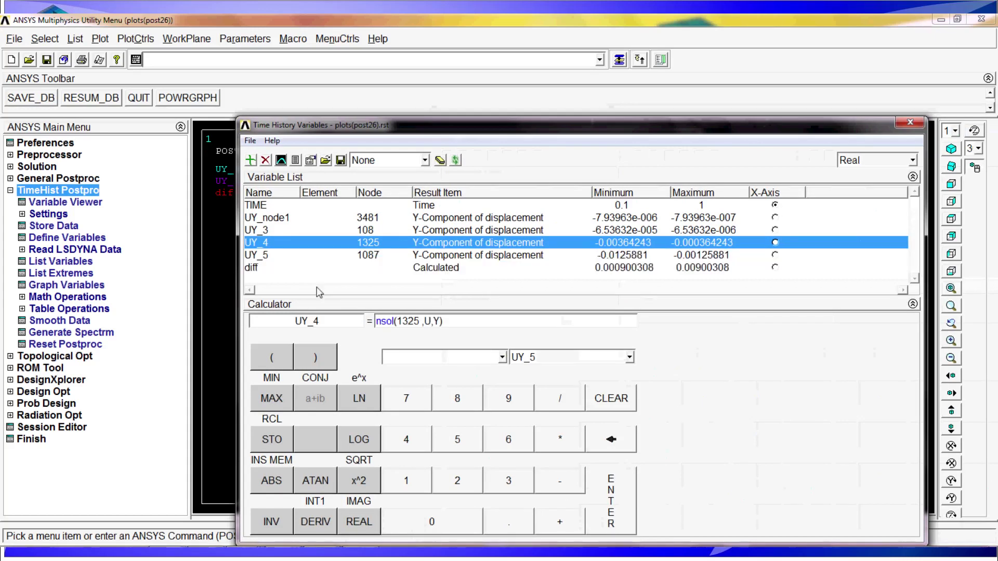
{"action": "left_click_drag", "start_coordinate": [382, 123], "coordinate": [596, 138]}
{"action": "left_click", "coordinate": [477, 222]}
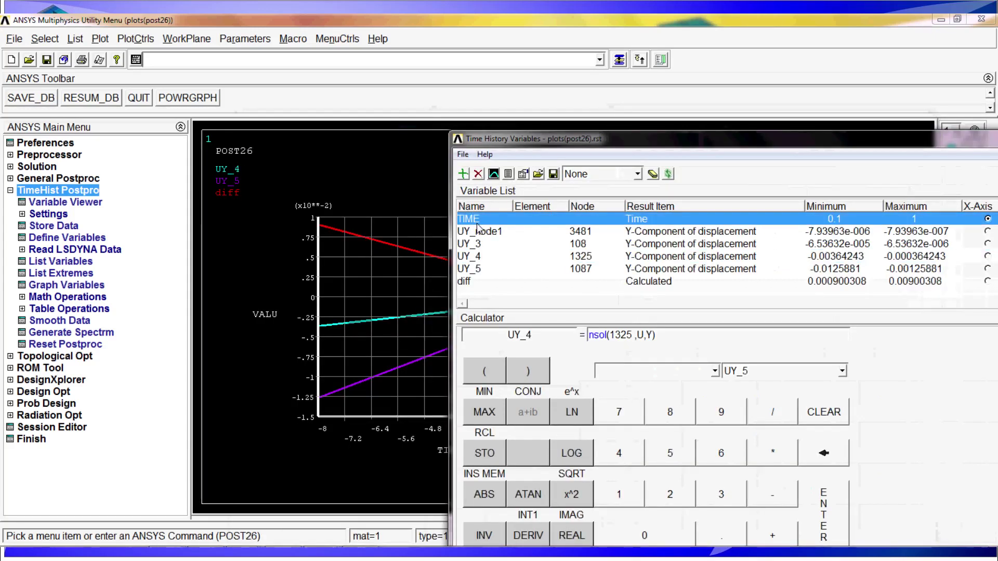
{"action": "left_click", "coordinate": [479, 231]}
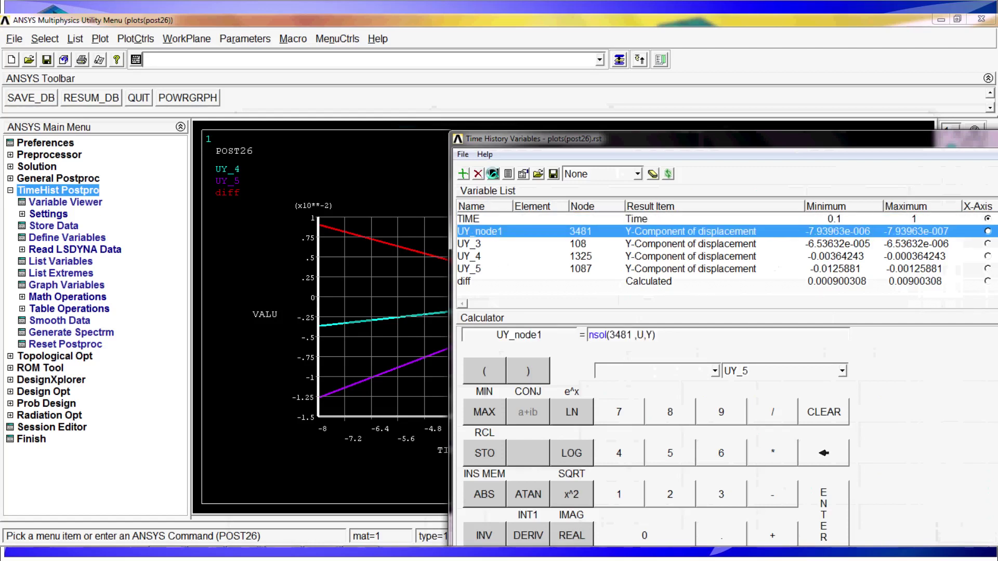
{"action": "left_click", "coordinate": [493, 174]}
Step: Graph UY_node1, UY_3, UY_4 and UY_5 together against time
{"action": "key", "text": "shift+Down"}
{"action": "key", "text": "Down"}
{"action": "key", "text": "Down"}
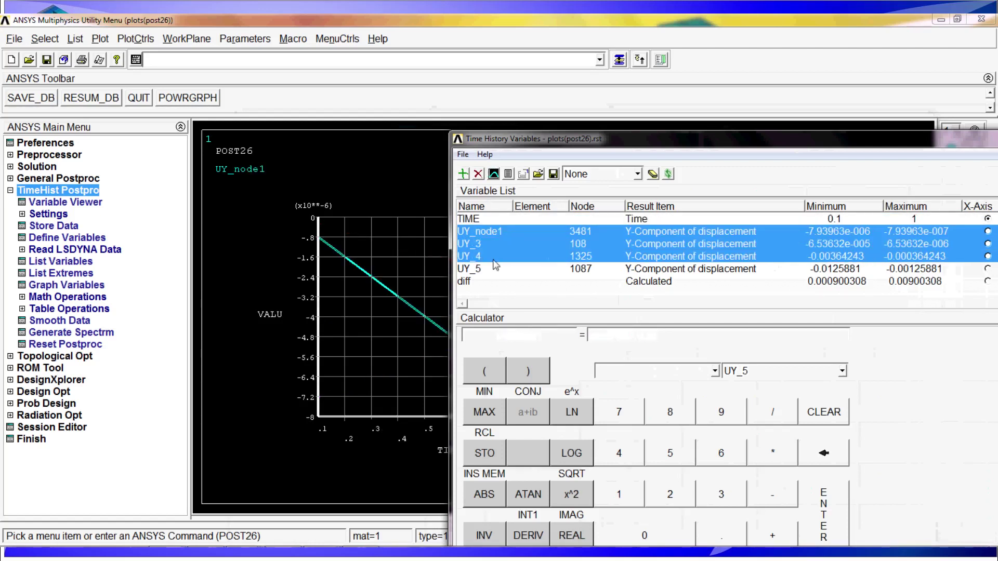
{"action": "left_click", "coordinate": [494, 173]}
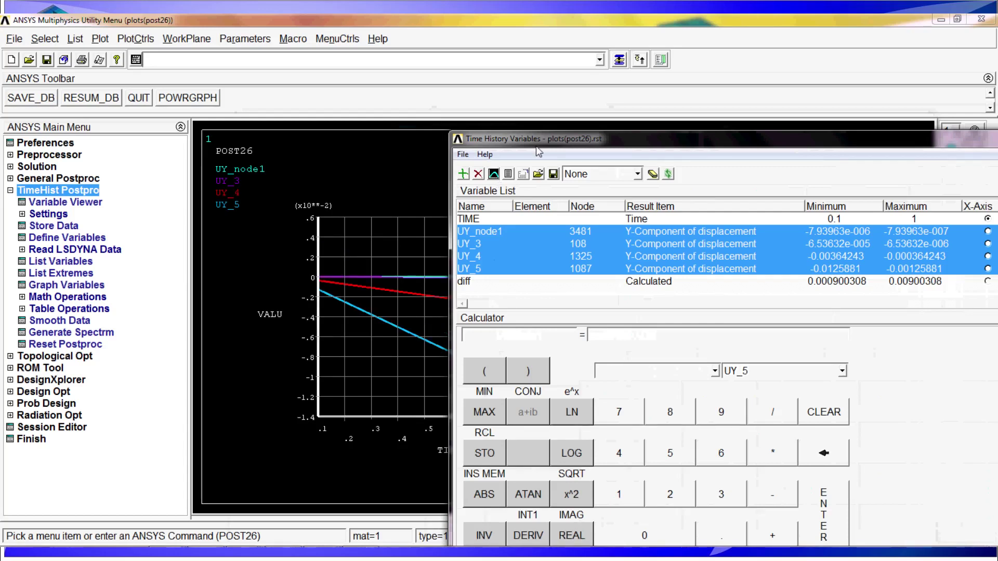
{"action": "left_click_drag", "start_coordinate": [535, 139], "coordinate": [759, 136]}
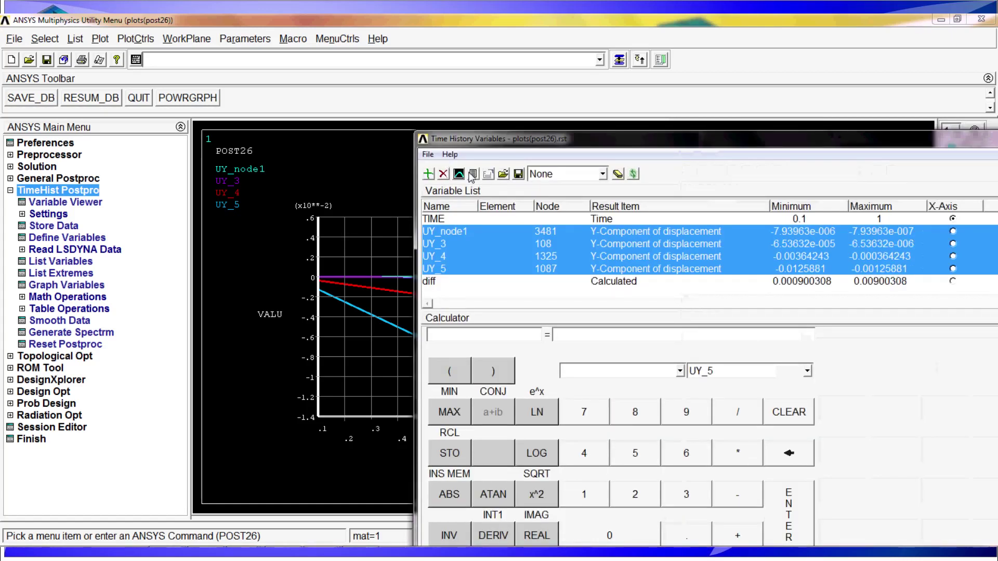
{"action": "left_click", "coordinate": [472, 175]}
{"action": "left_click_drag", "start_coordinate": [127, 221], "coordinate": [291, 260]}
{"action": "left_click", "coordinate": [299, 219]}
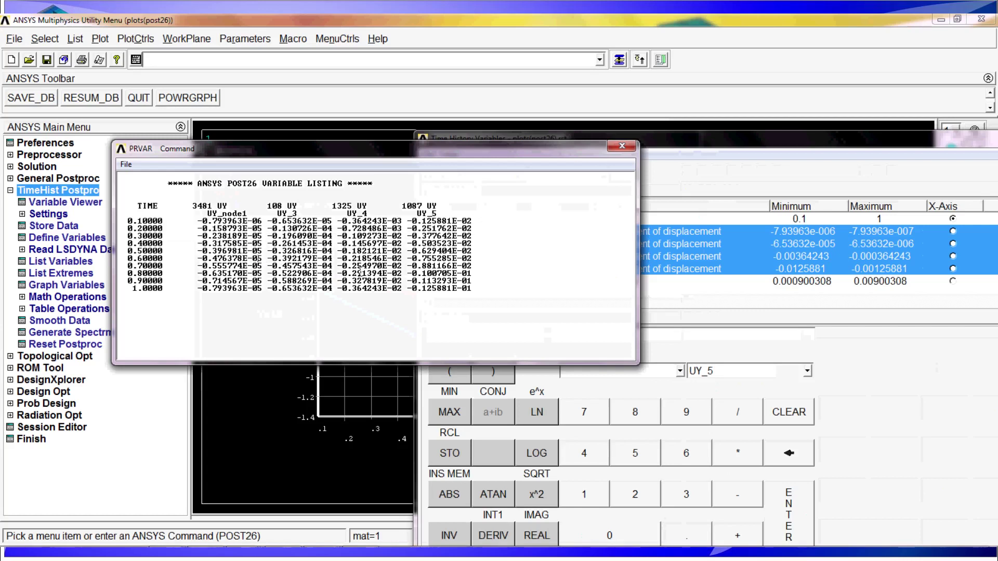
{"action": "left_click_drag", "start_coordinate": [193, 205], "coordinate": [443, 204]}
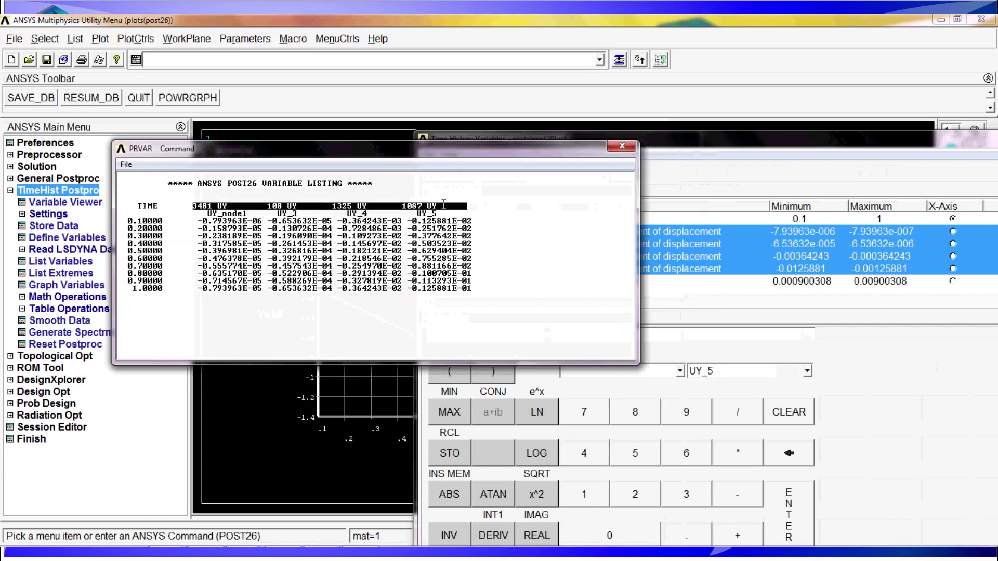
{"action": "left_click", "coordinate": [443, 205]}
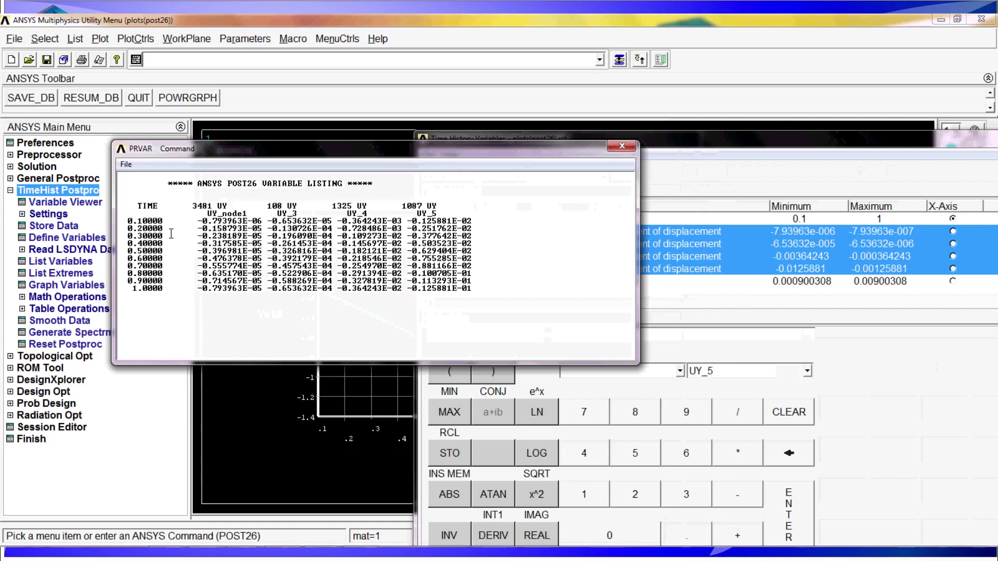
{"action": "left_click", "coordinate": [620, 146]}
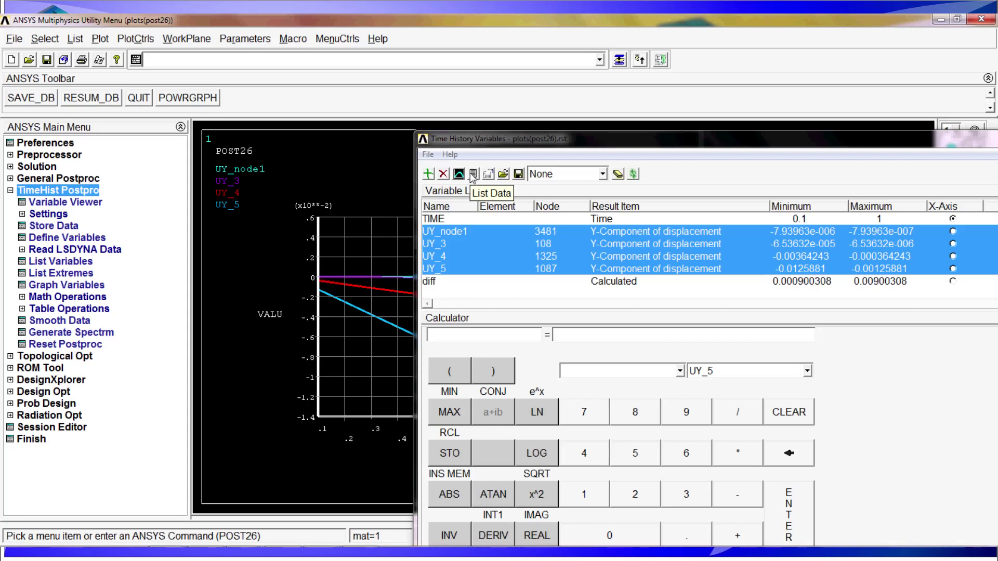
{"action": "left_click", "coordinate": [473, 175]}
{"action": "left_click", "coordinate": [126, 164]}
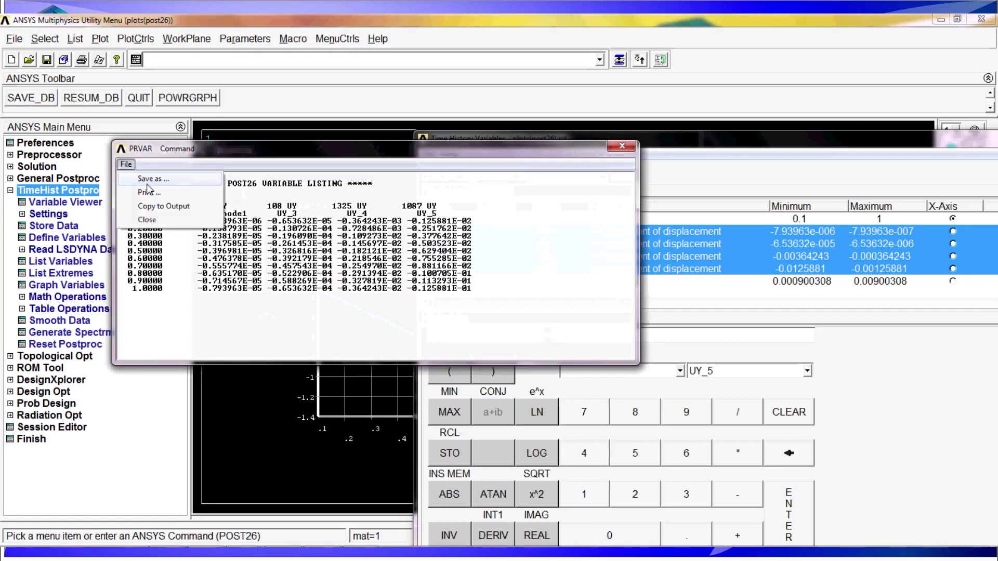
{"action": "left_click", "coordinate": [622, 147]}
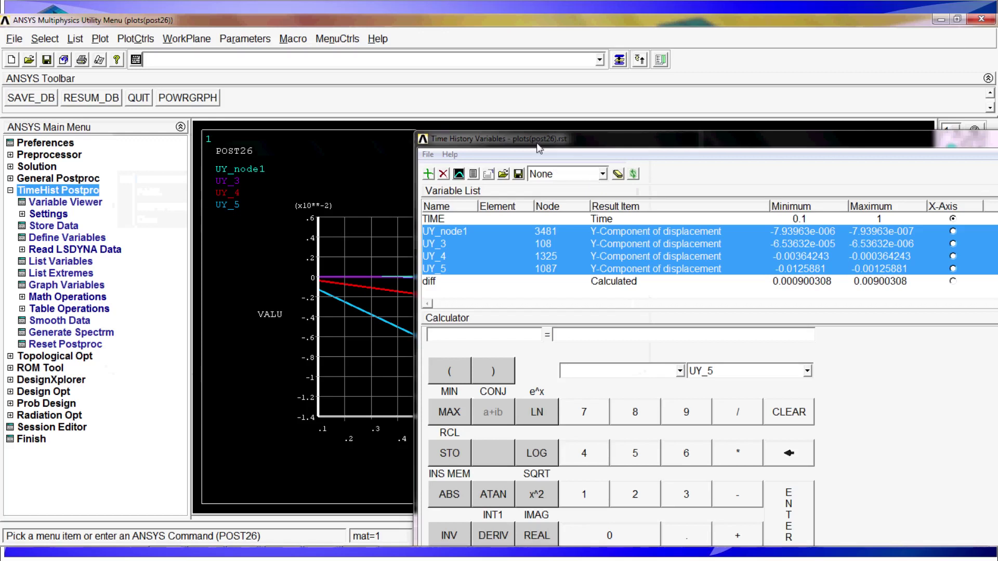
{"action": "left_click_drag", "start_coordinate": [539, 142], "coordinate": [357, 110]}
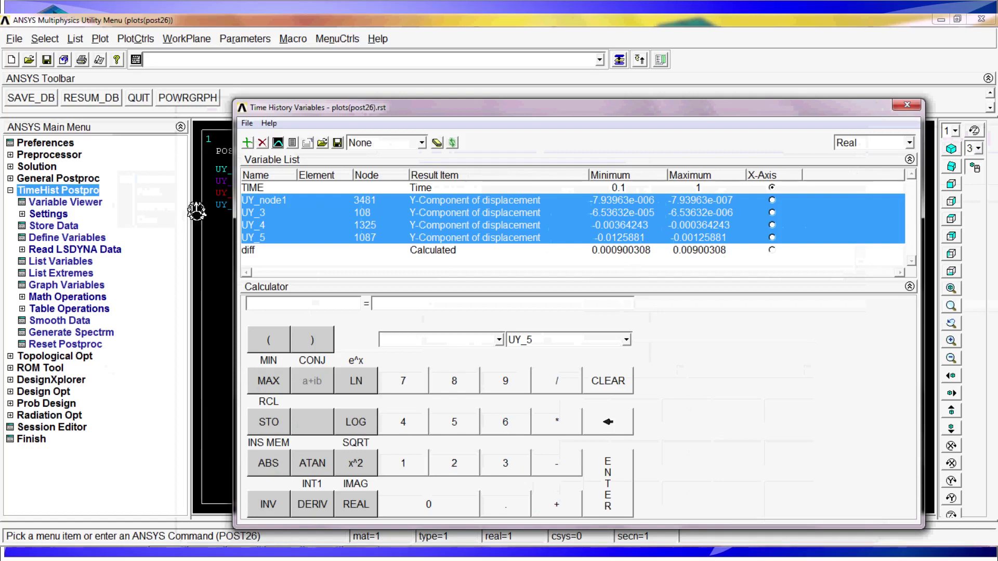
Step: Close the Time History Variables window and plot the T-beam's element mesh
{"action": "left_click", "coordinate": [906, 107]}
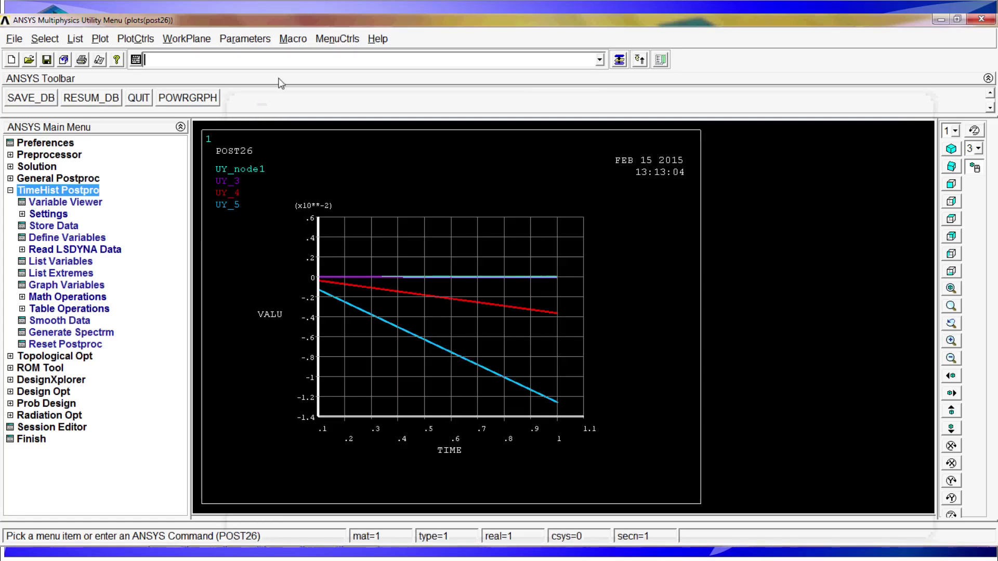
{"action": "left_click", "coordinate": [100, 39]}
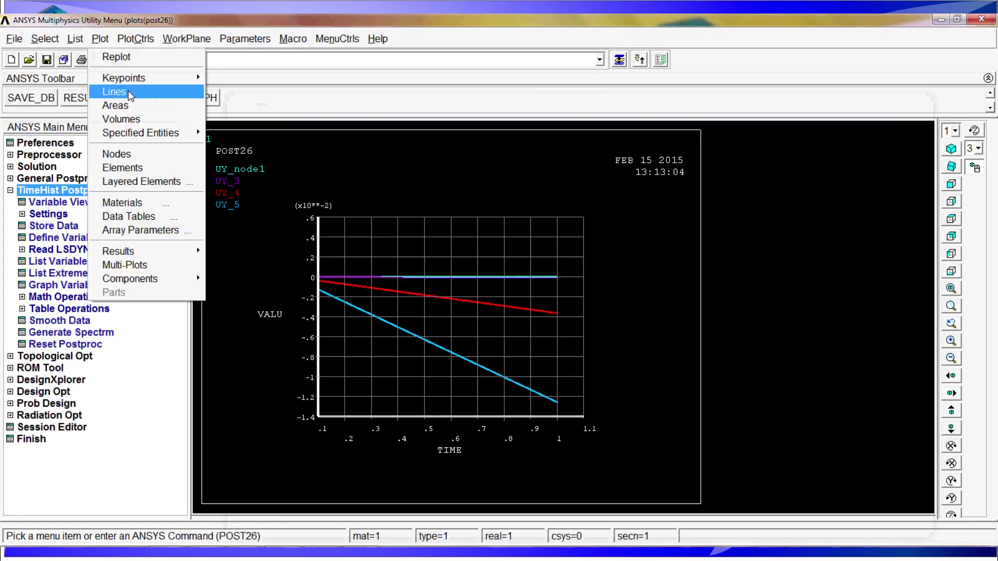
{"action": "left_click", "coordinate": [120, 167]}
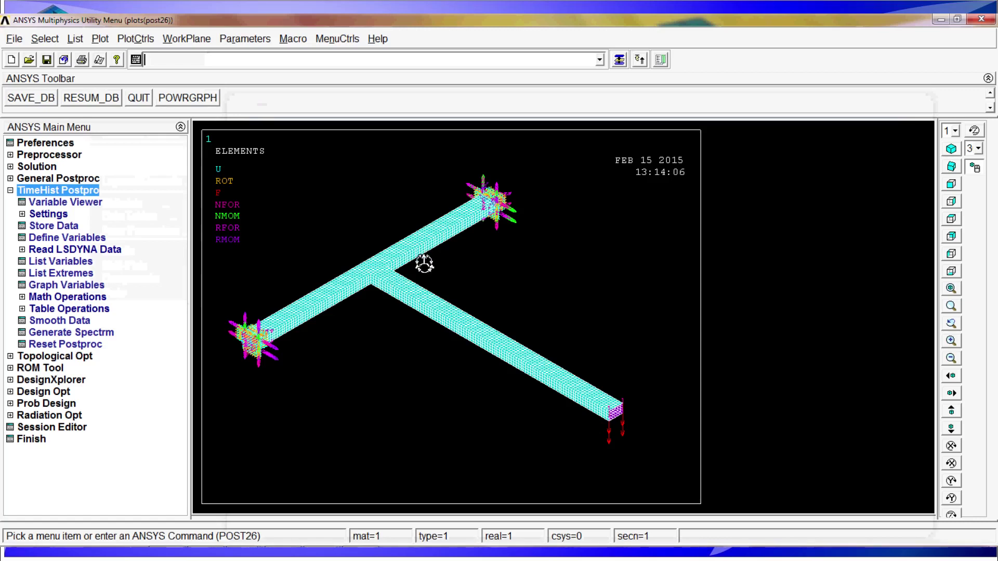
Step: Exit ANSYS with the Quit - No Save! option and confirm with OK
{"action": "left_click", "coordinate": [145, 103]}
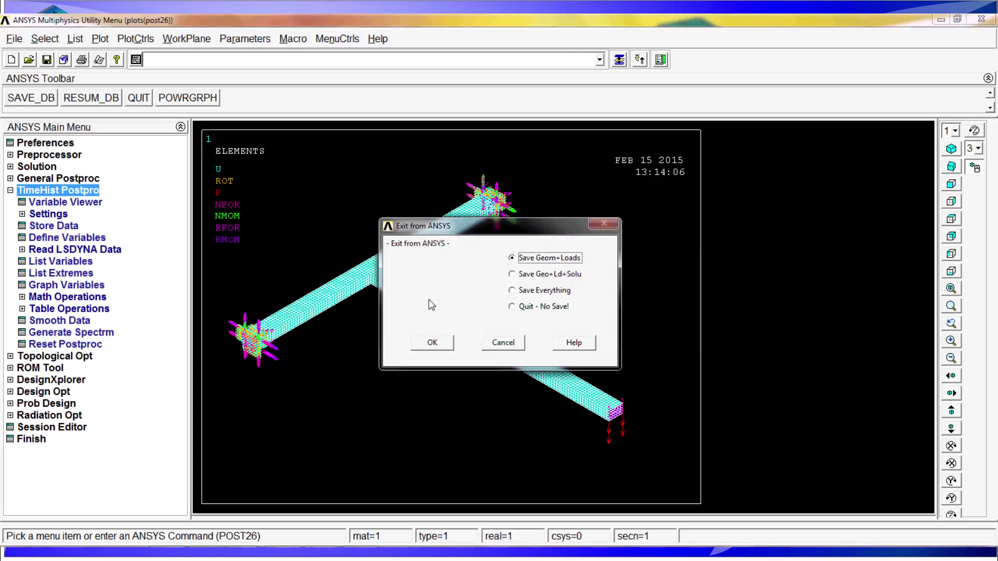
{"action": "left_click", "coordinate": [511, 306]}
{"action": "left_click", "coordinate": [432, 342]}
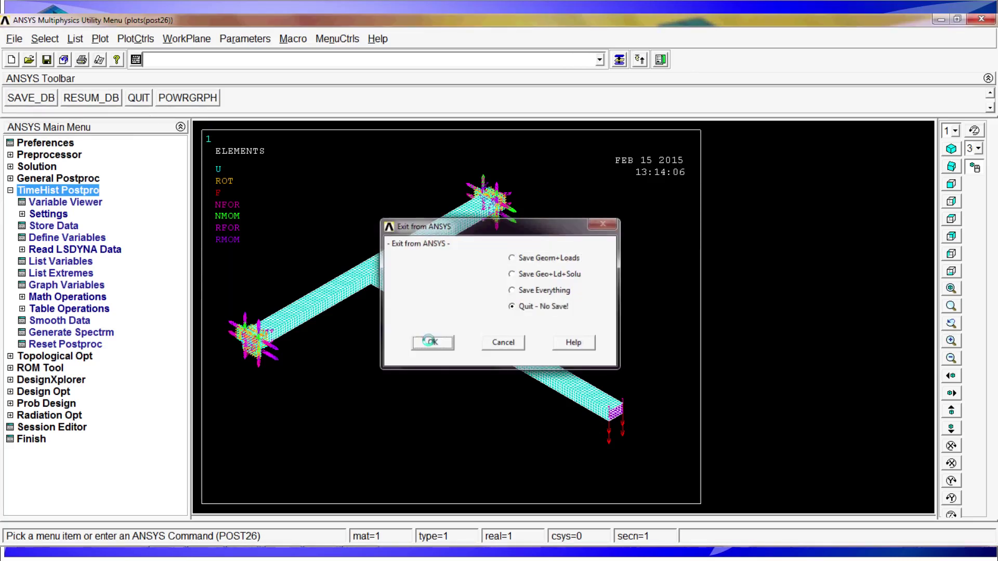